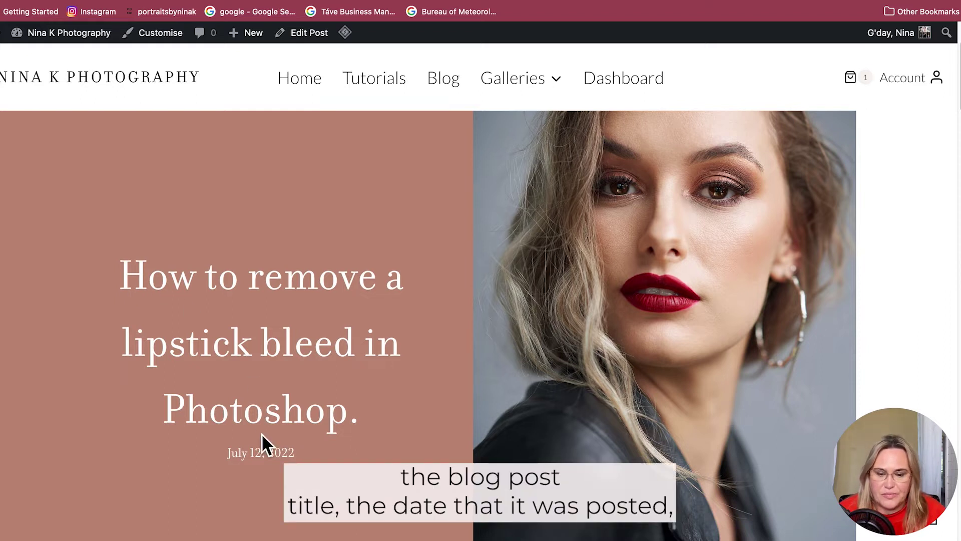
# Step: Scroll through the finished blog post header previewed on the live site
pyautogui.scroll(-2, 270, 447)
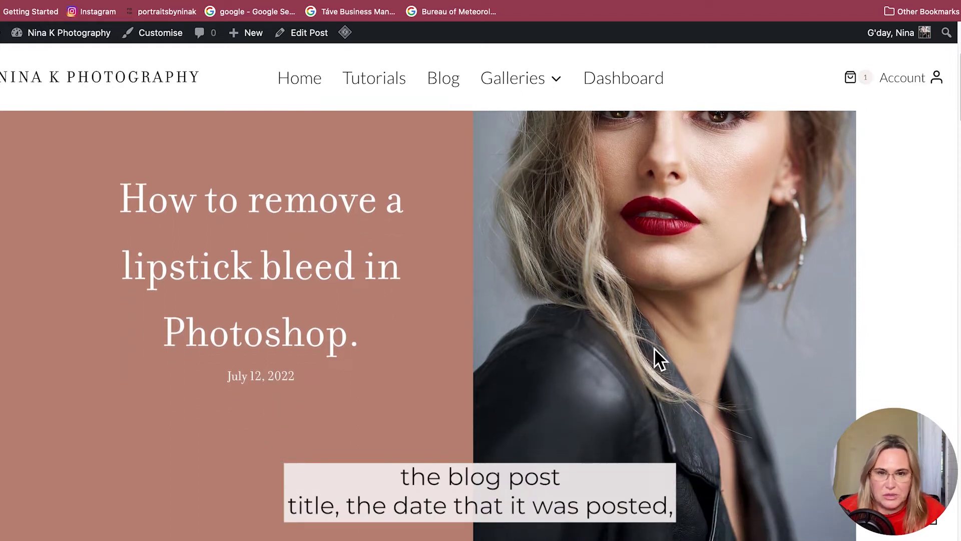
pyautogui.scroll(1, 686, 338)
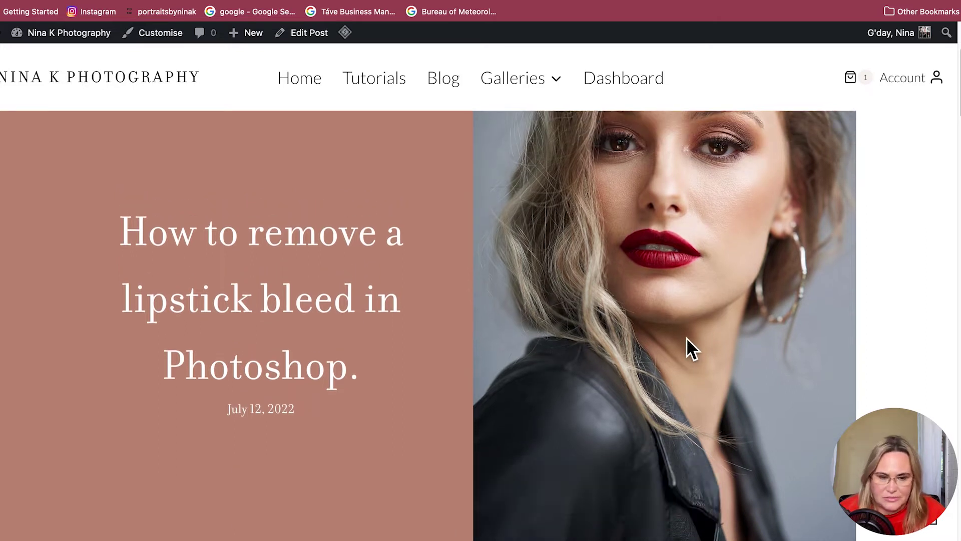
pyautogui.scroll(2, 686, 338)
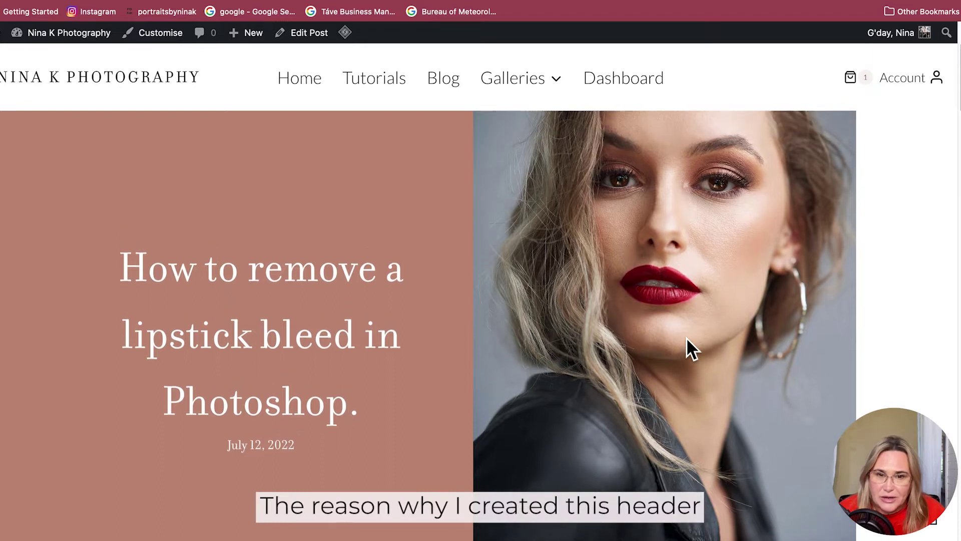
pyautogui.scroll(1, 686, 337)
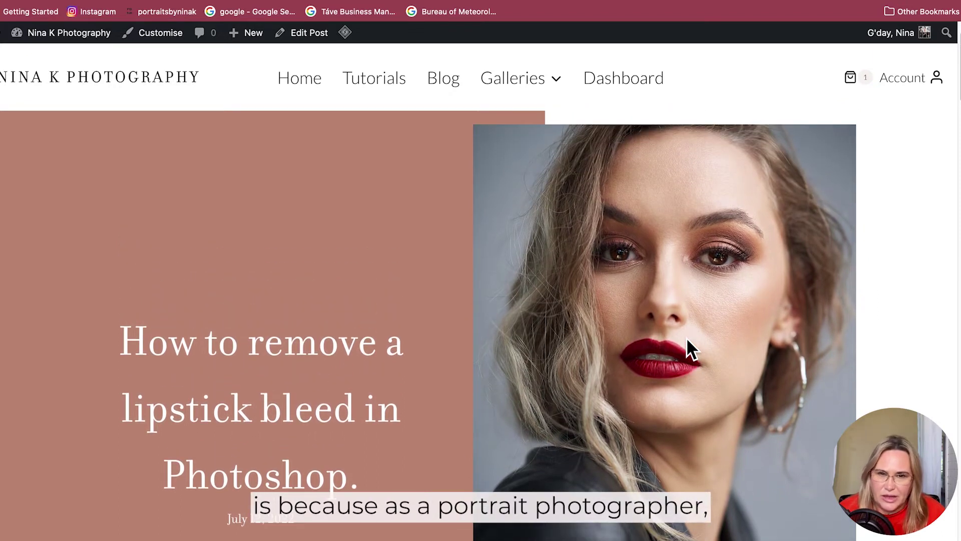
pyautogui.scroll(-5, 671, 341)
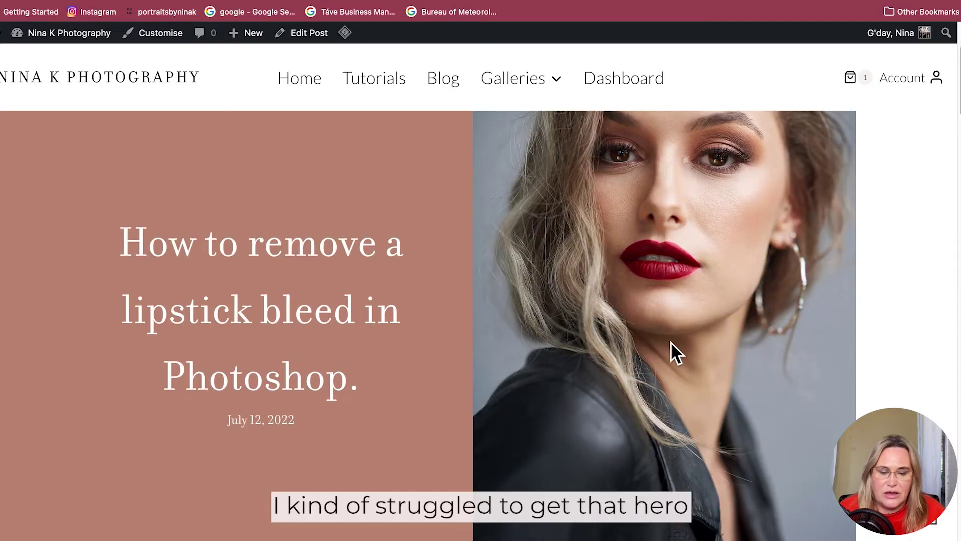
pyautogui.scroll(3, 671, 341)
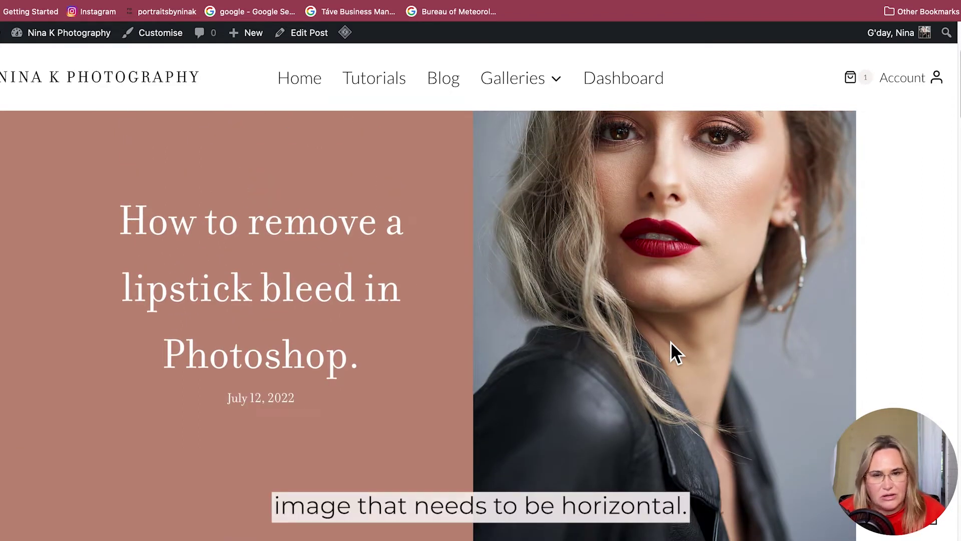
pyautogui.scroll(2, 671, 341)
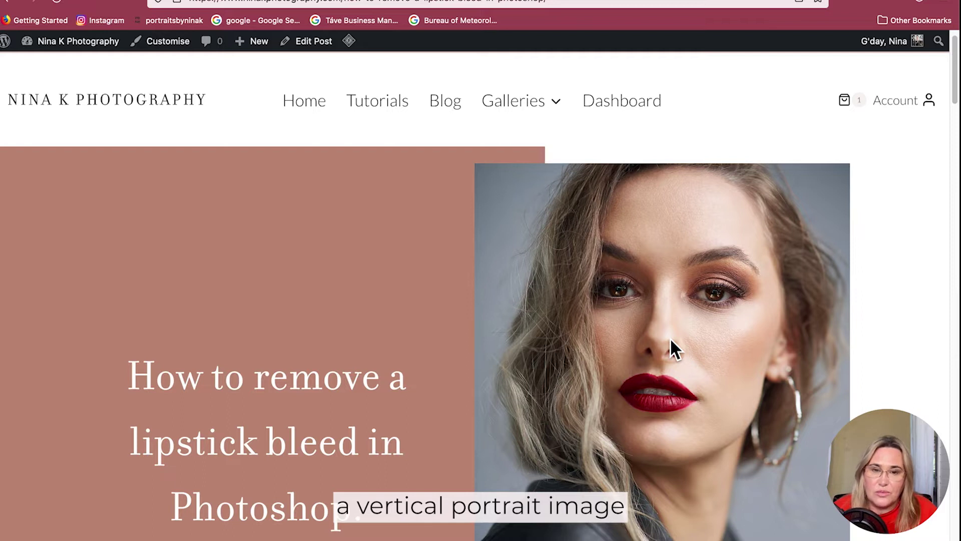
pyautogui.scroll(-1, 670, 341)
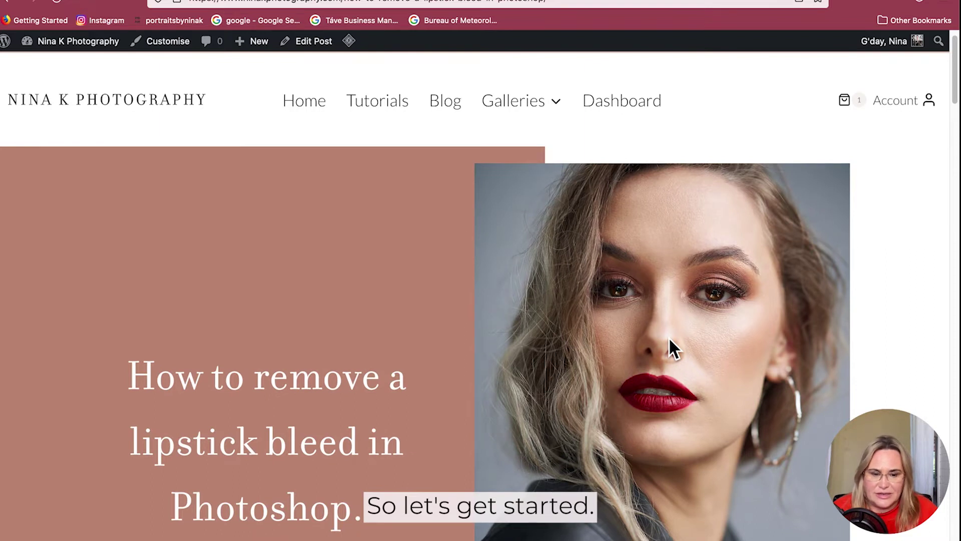
pyautogui.scroll(-1, 671, 345)
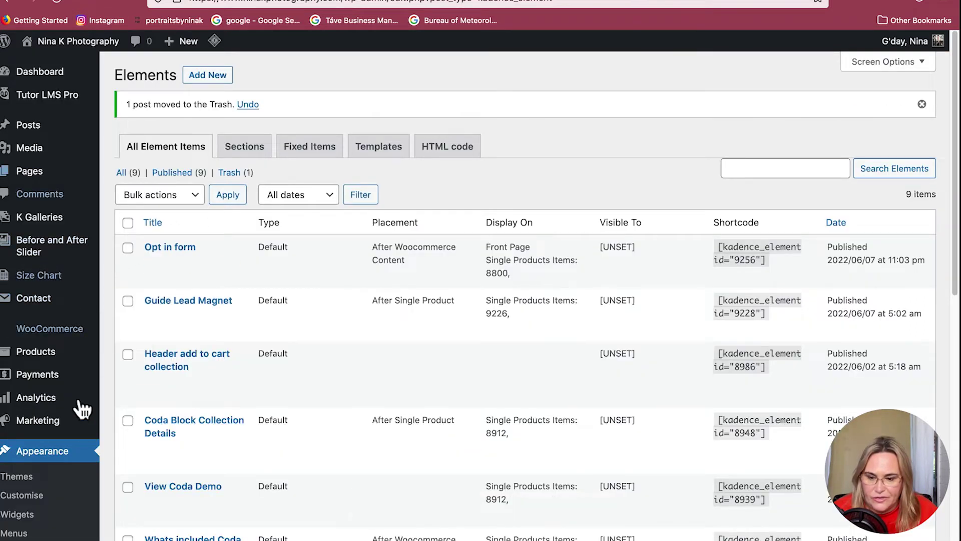
# Step: Check Installed Plugins to confirm Kadence Pro and Kadence Blocks PRO Extension are active
pyautogui.scroll(-3, 70, 435)
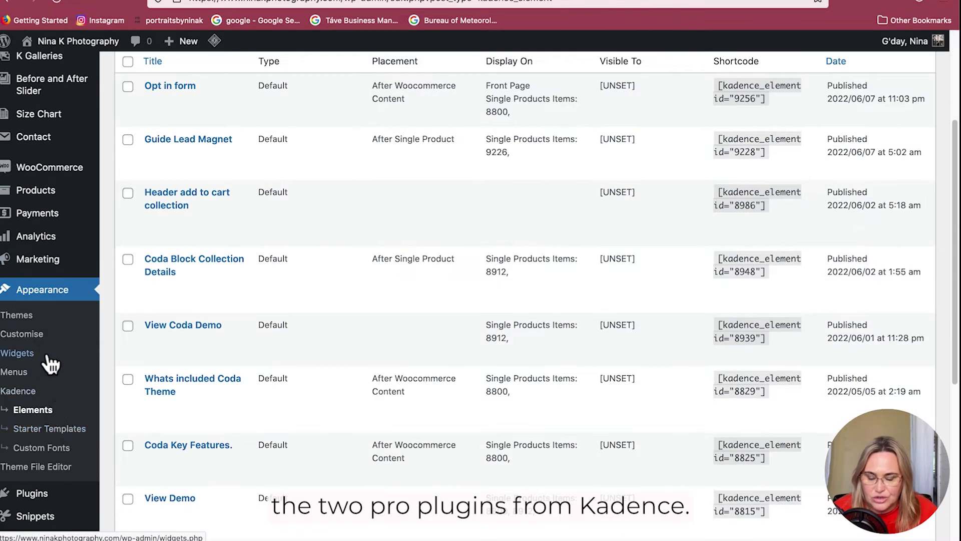
pyautogui.scroll(-3, 45, 363)
pyautogui.moveTo(43, 360)
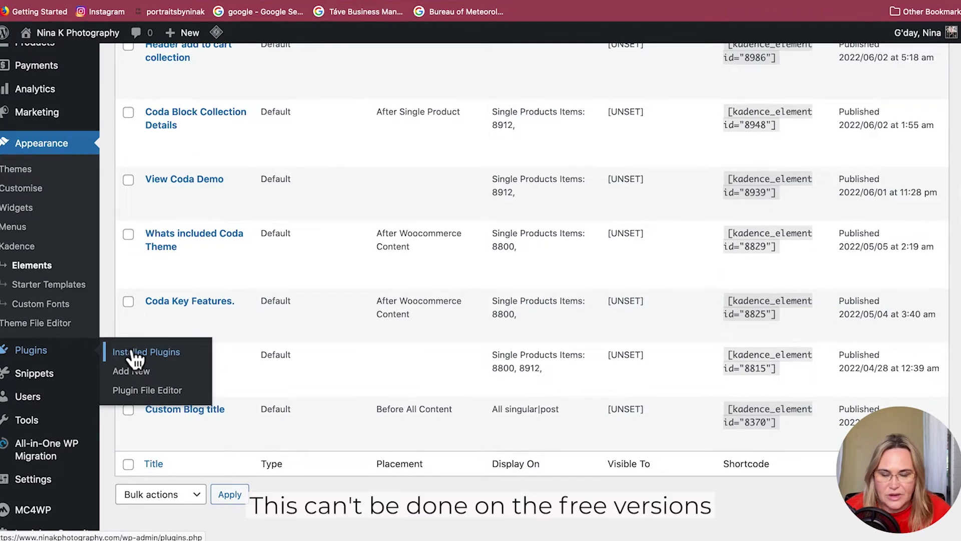
pyautogui.click(135, 353)
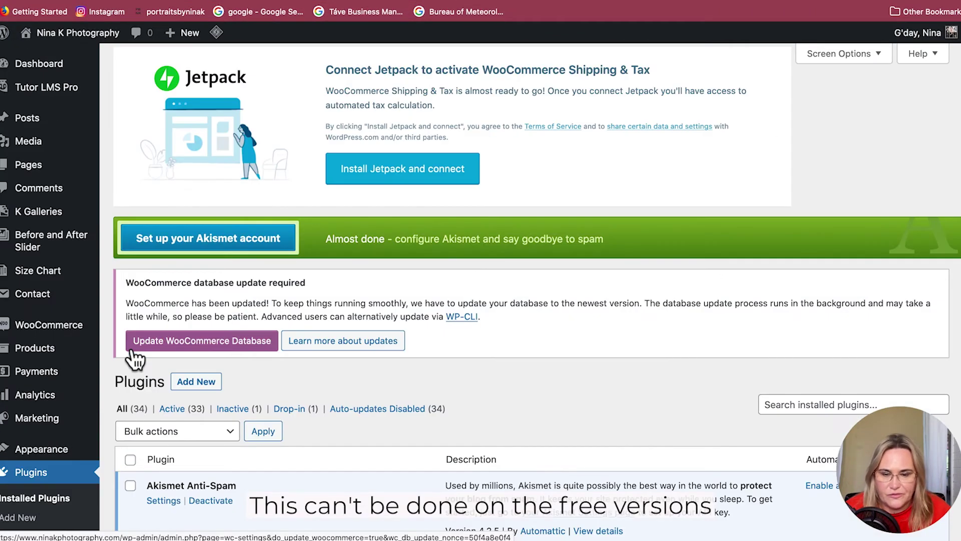
pyautogui.scroll(-7, 180, 399)
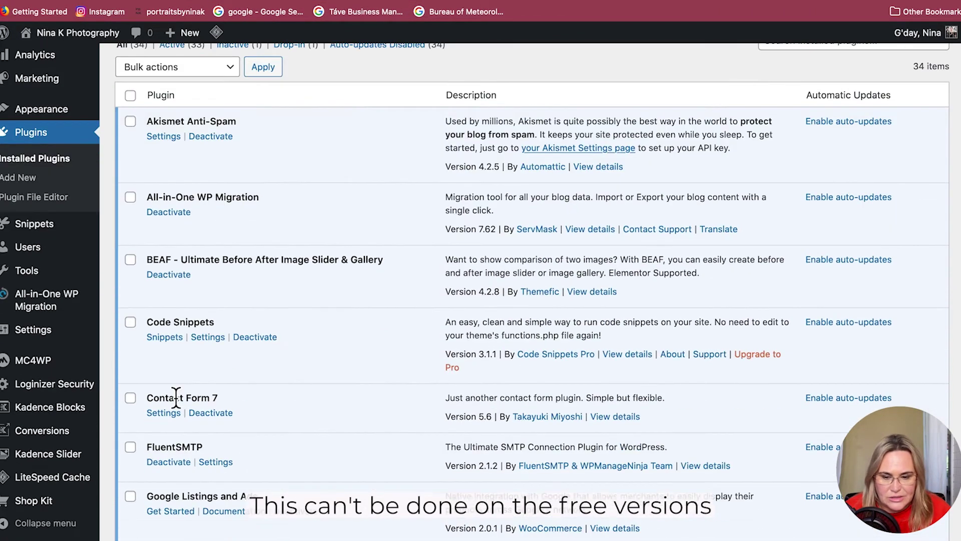
pyautogui.scroll(-2, 176, 398)
pyautogui.scroll(-4, 176, 398)
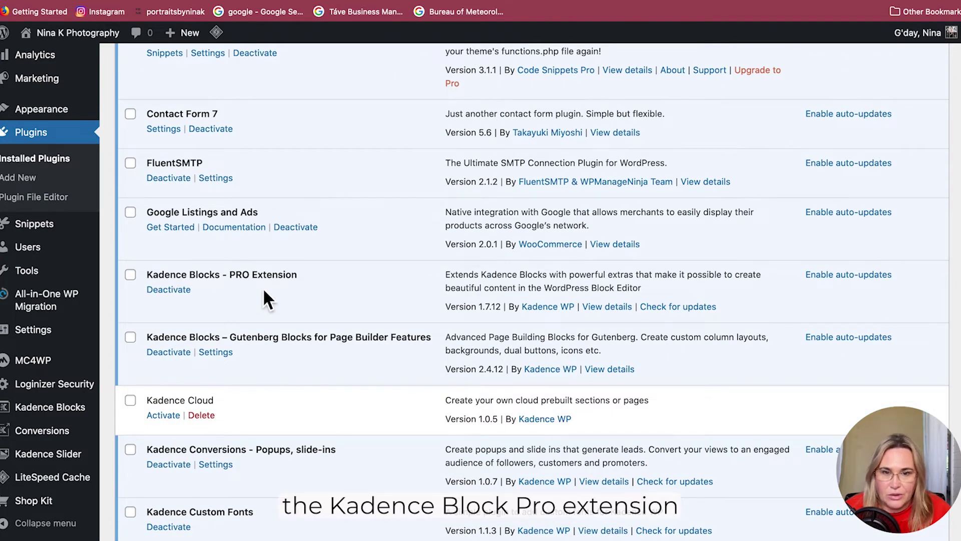
pyautogui.scroll(-4, 268, 390)
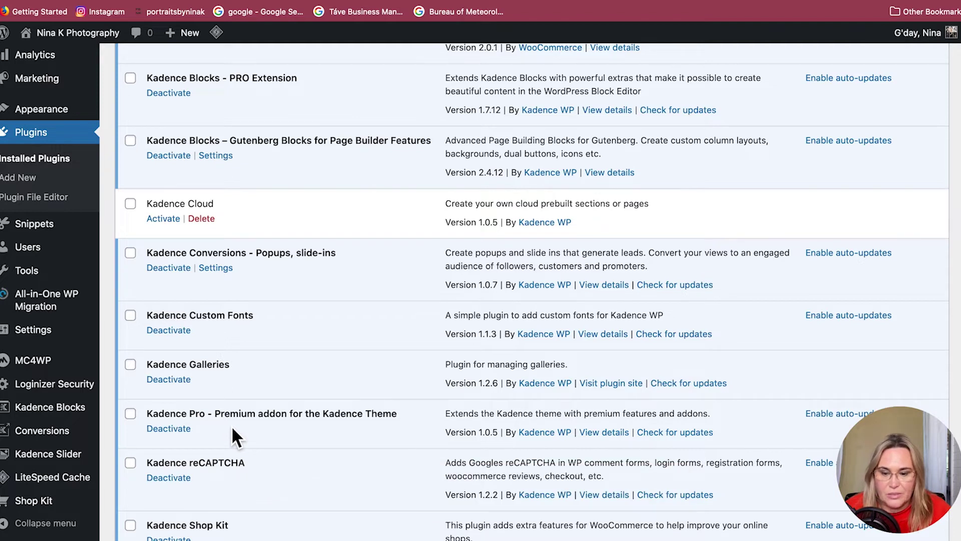
pyautogui.scroll(-3, 231, 426)
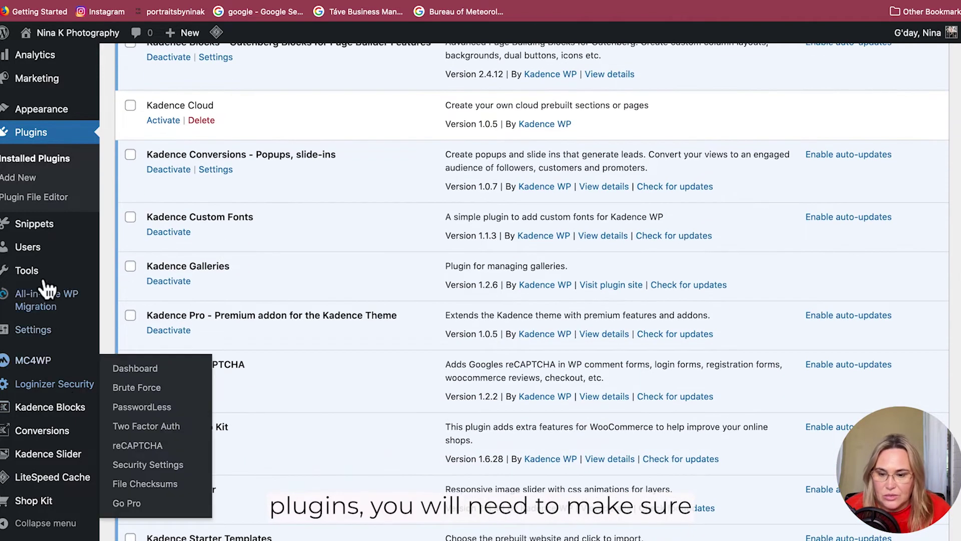
pyautogui.moveTo(92, 112)
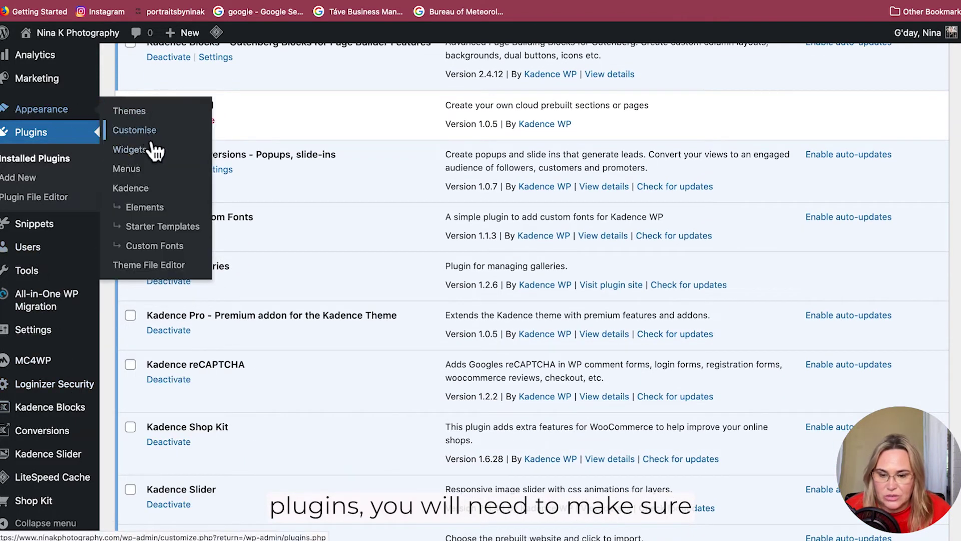
pyautogui.click(146, 189)
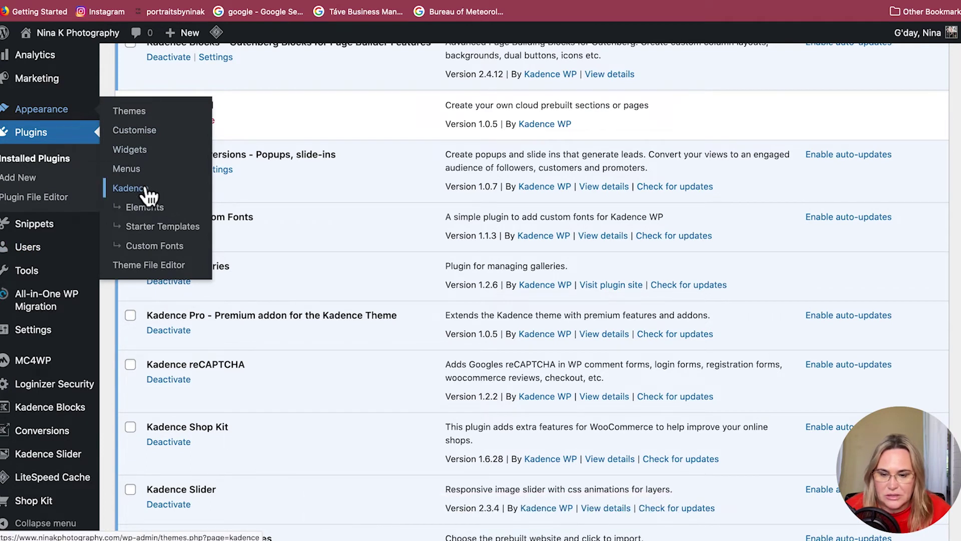
# Step: Scroll to the Pro Addons and confirm Conditional Headers and Hooked Elements are enabled
pyautogui.scroll(-3, 585, 315)
pyautogui.scroll(-1, 578, 318)
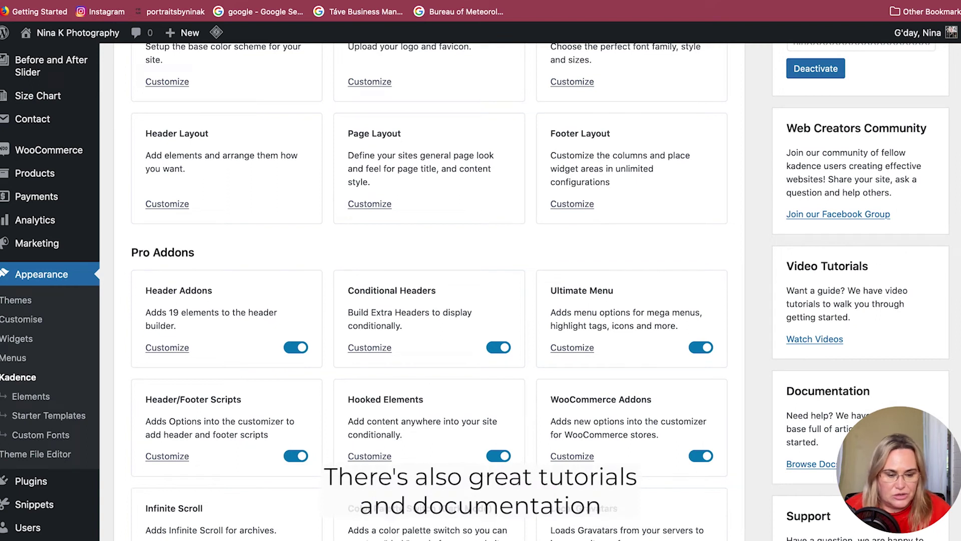
pyautogui.scroll(-8, 430, 300)
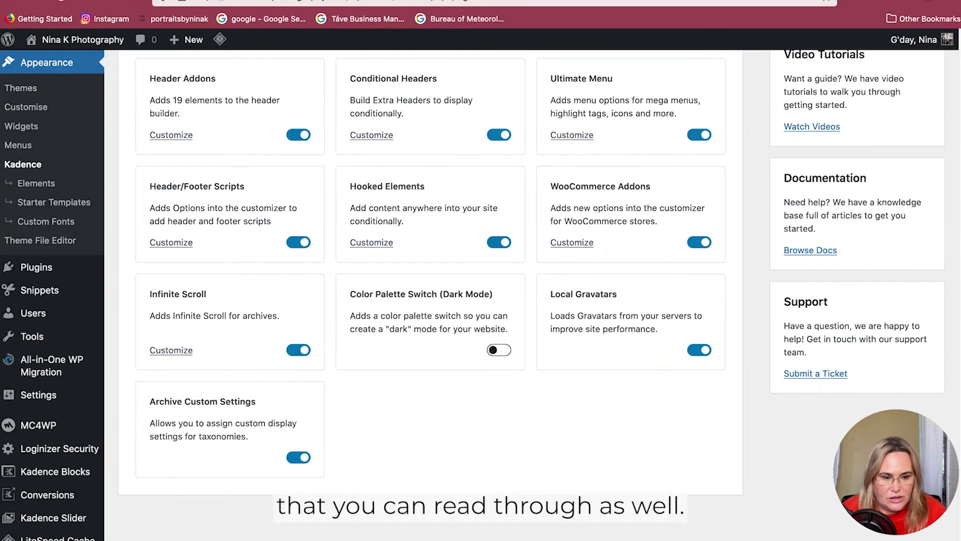
pyautogui.scroll(1, 430, 300)
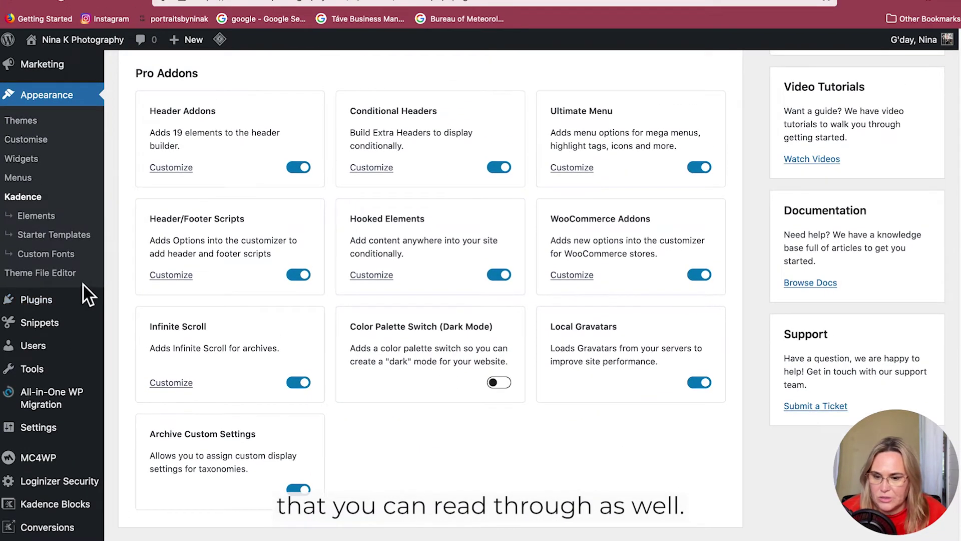
# Step: Add a new Kadence Element of type Content Section titled 'Custom blog header'
pyautogui.click(49, 210)
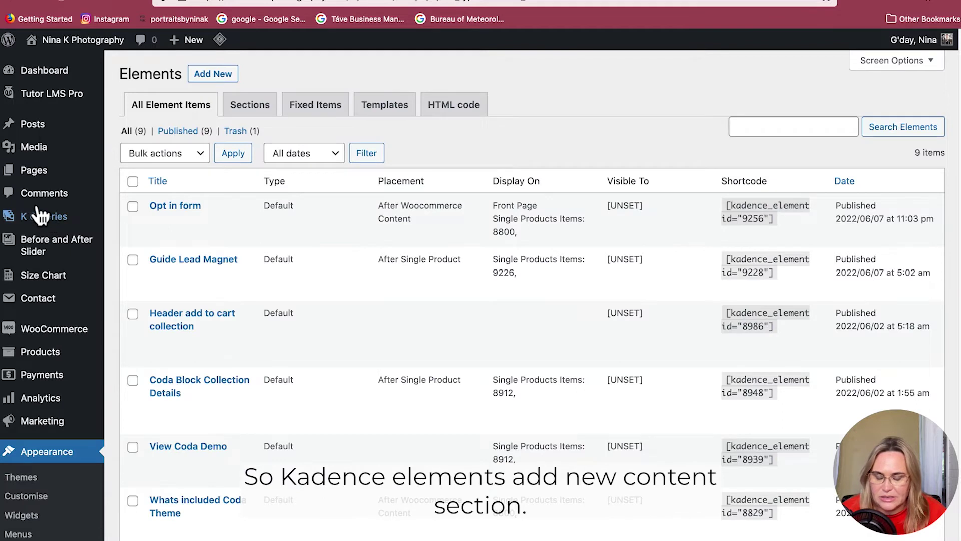
pyautogui.click(214, 76)
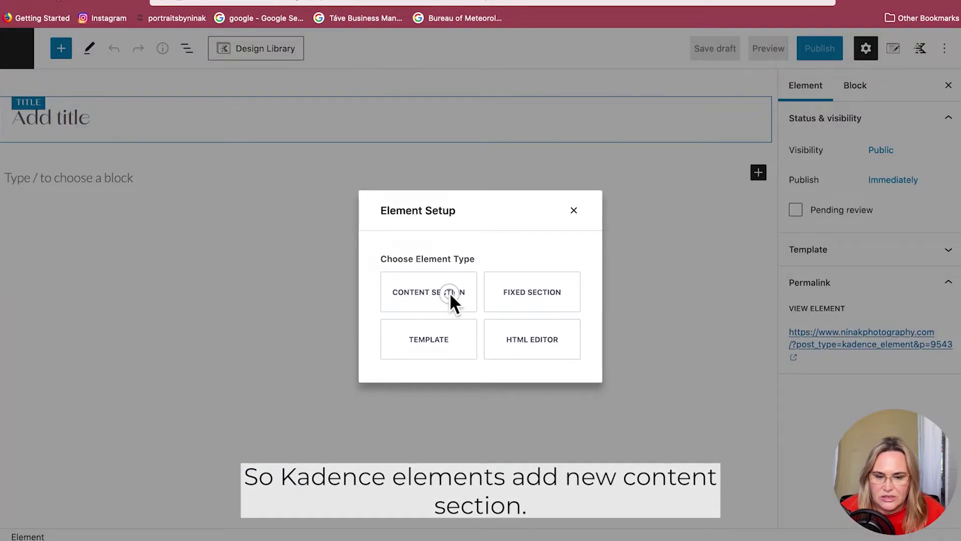
pyautogui.click(449, 294)
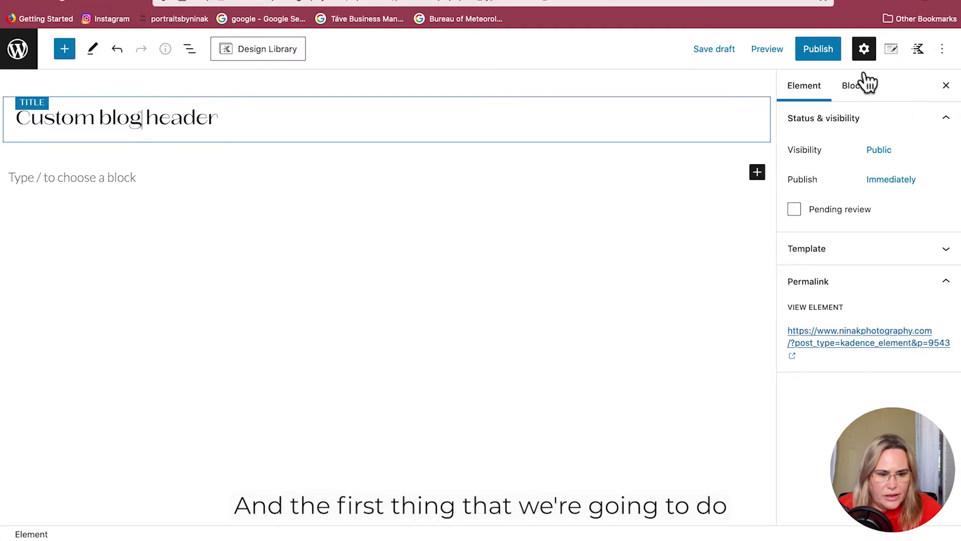
# Step: Insert a Row Layout with the Two: Equal columns layout and align the row middle
pyautogui.click(759, 174)
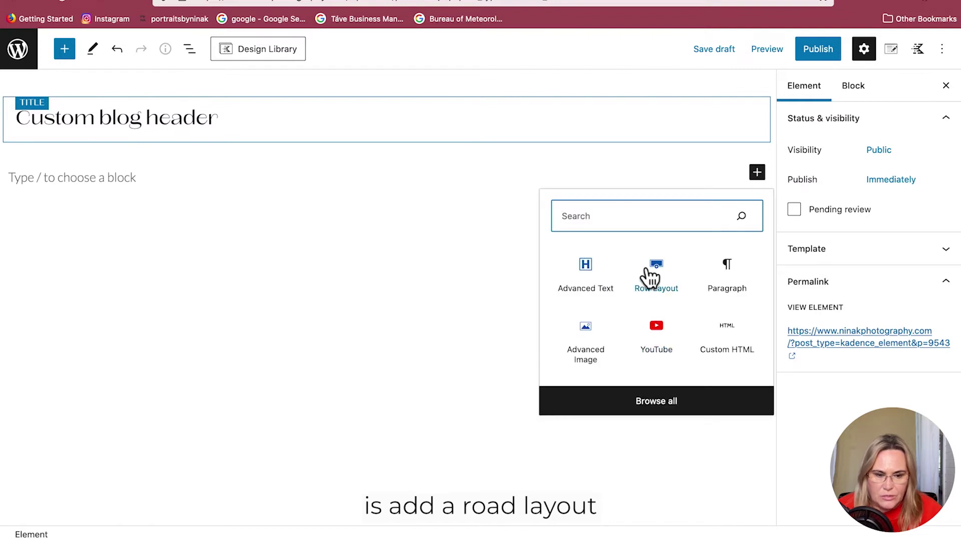
pyautogui.click(661, 268)
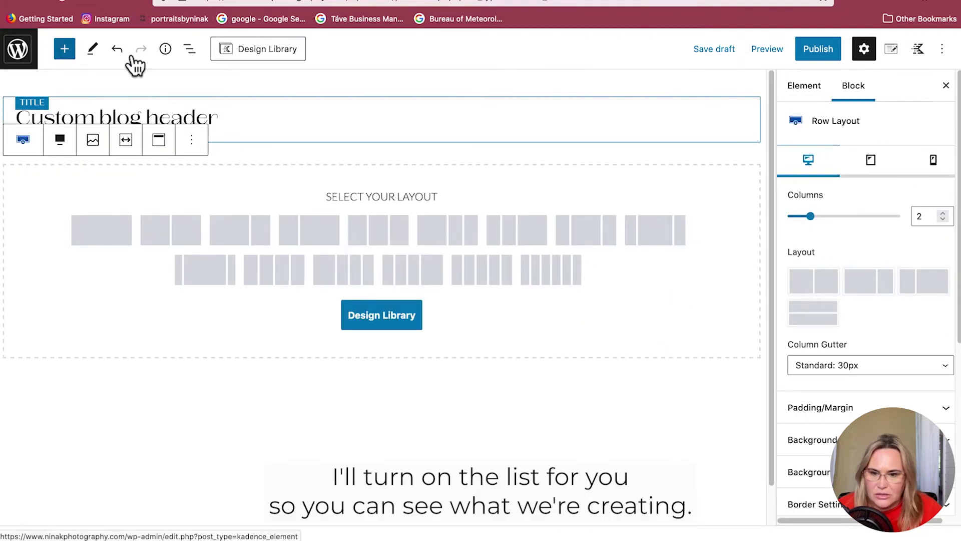
pyautogui.click(189, 48)
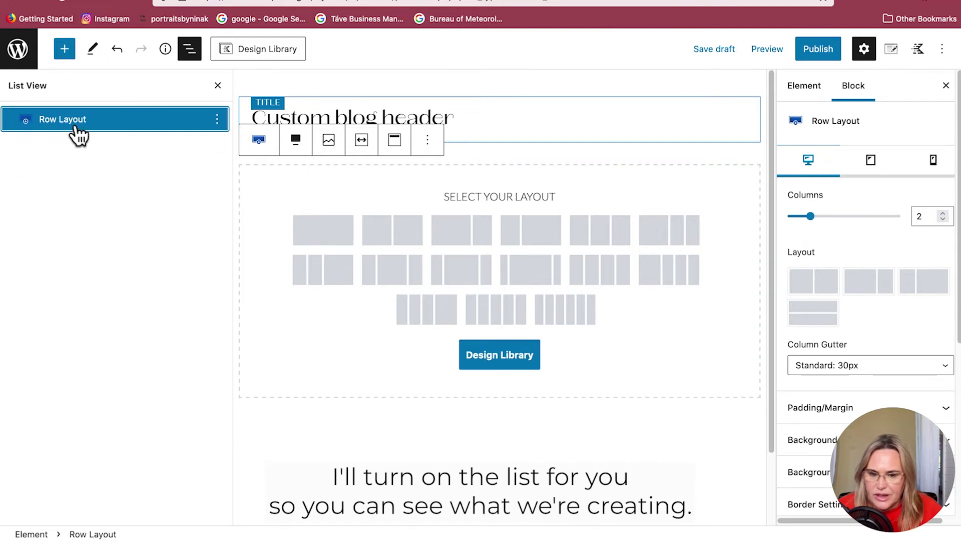
pyautogui.click(405, 233)
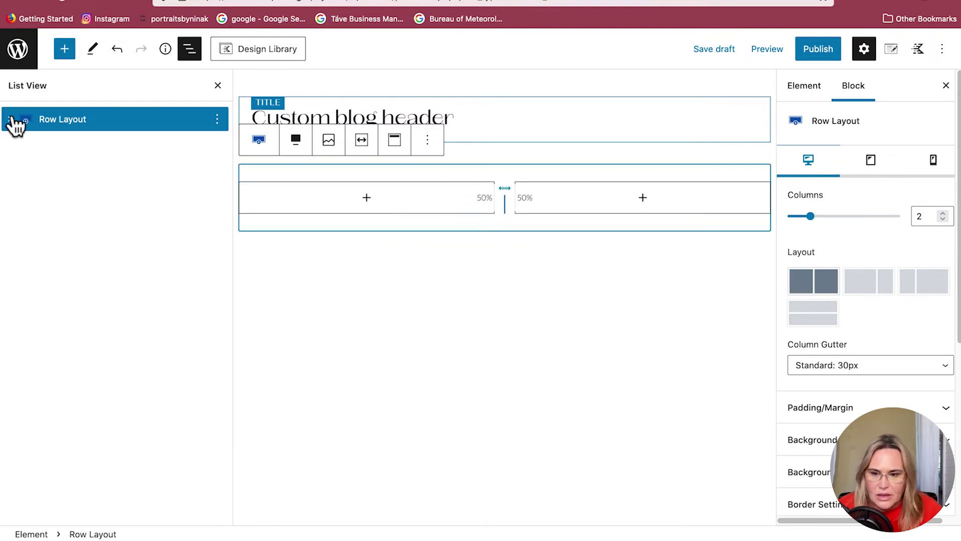
pyautogui.click(395, 141)
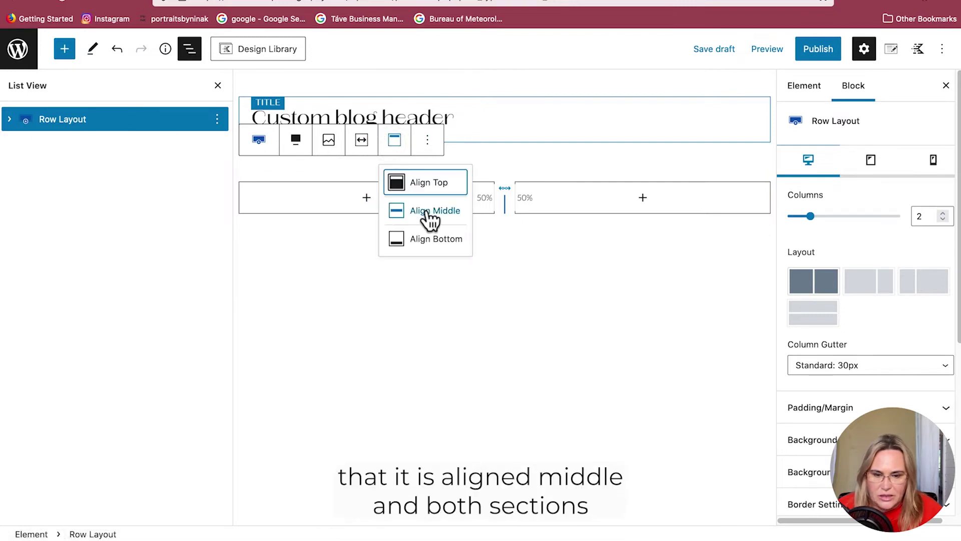
pyautogui.click(429, 213)
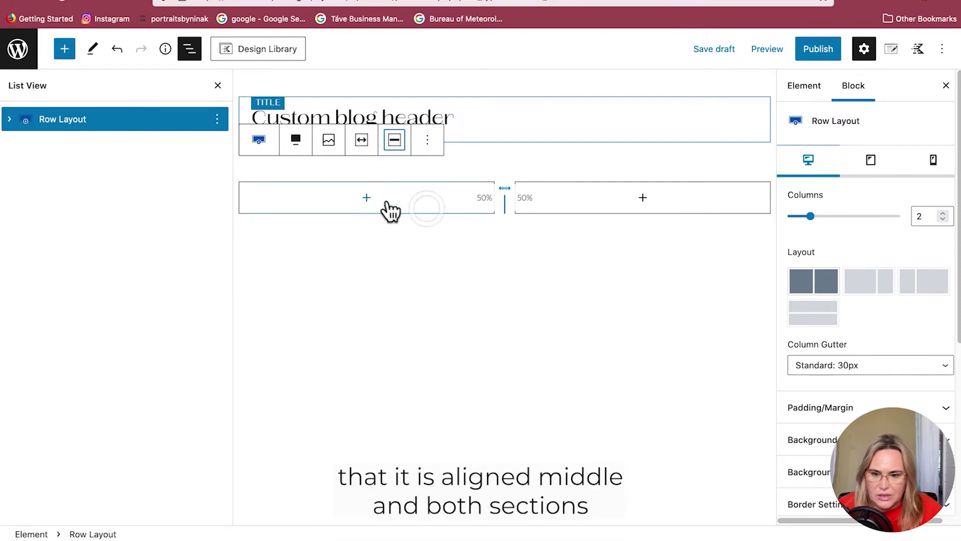
# Step: Align both column sections to the middle vertically, then reselect the row layout
pyautogui.click(9, 120)
pyautogui.click(52, 146)
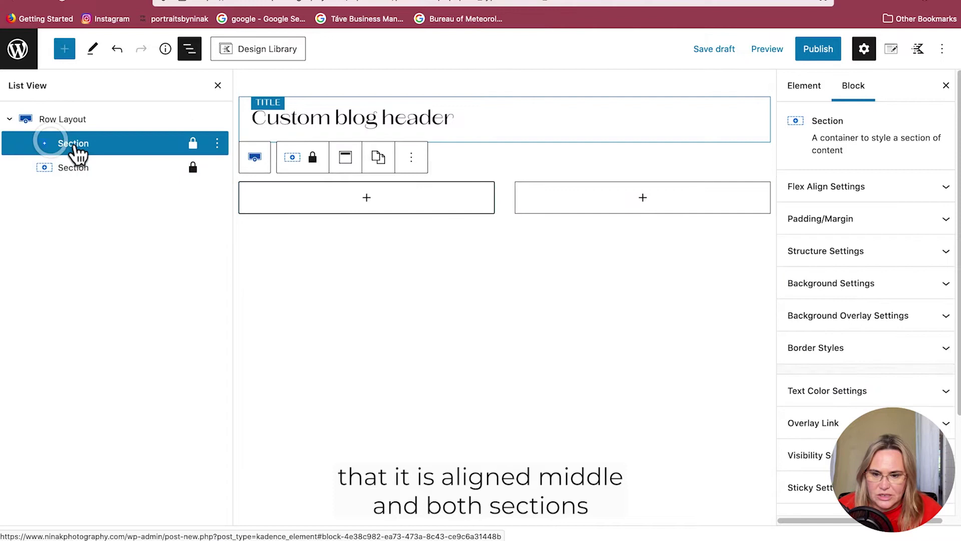
pyautogui.click(351, 163)
pyautogui.click(361, 235)
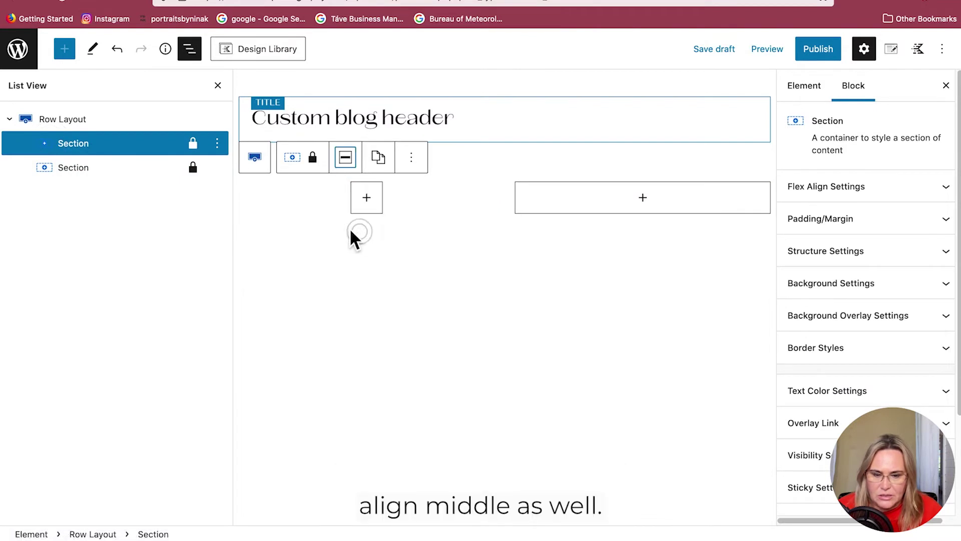
pyautogui.click(75, 170)
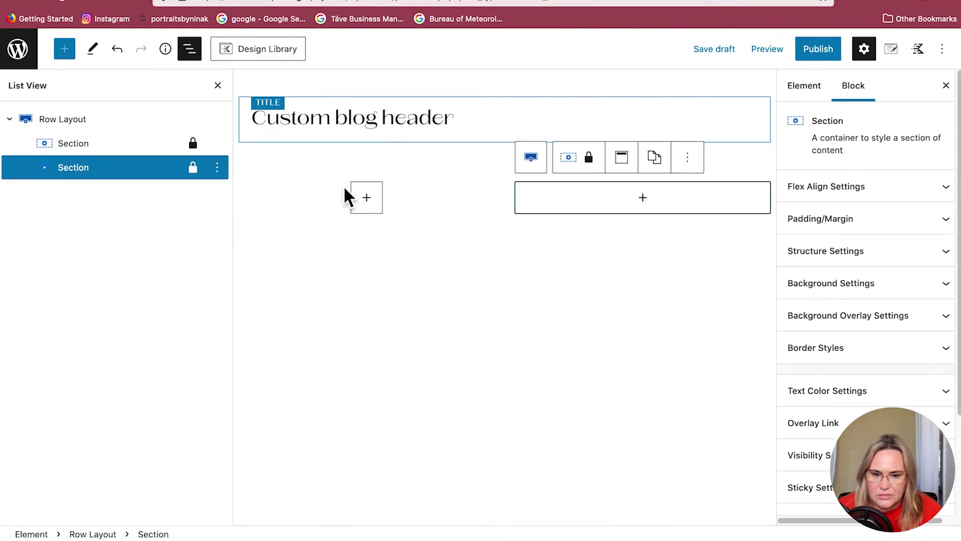
pyautogui.click(623, 161)
pyautogui.click(628, 228)
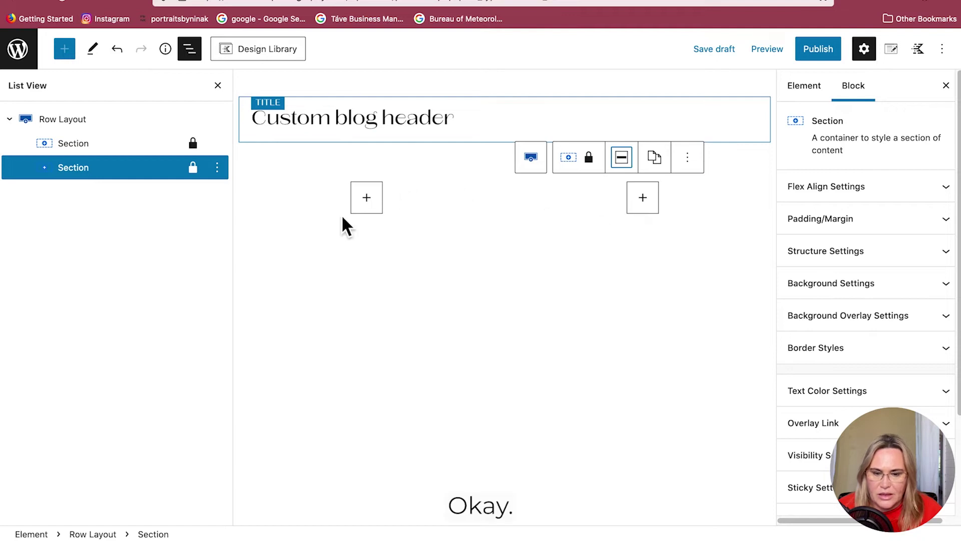
pyautogui.click(367, 197)
pyautogui.click(367, 197)
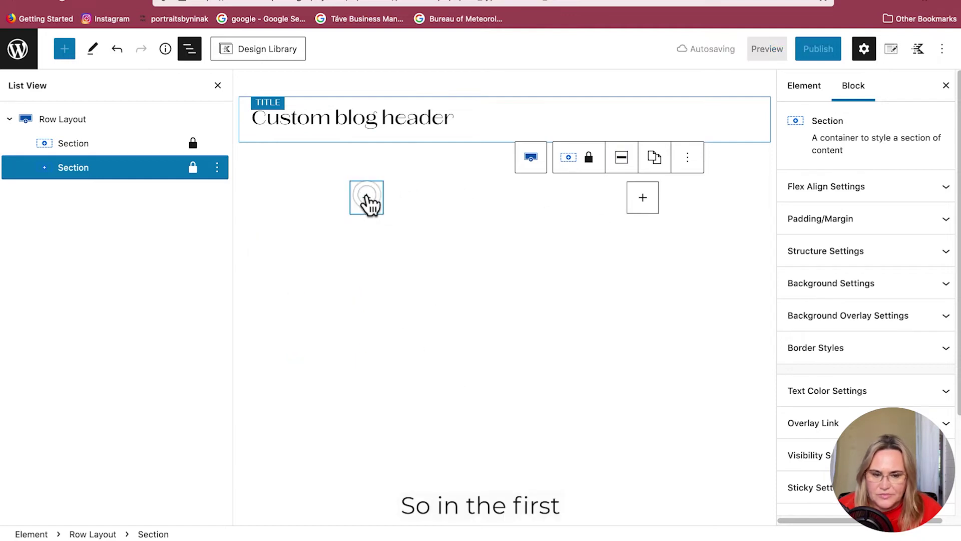
pyautogui.click(70, 122)
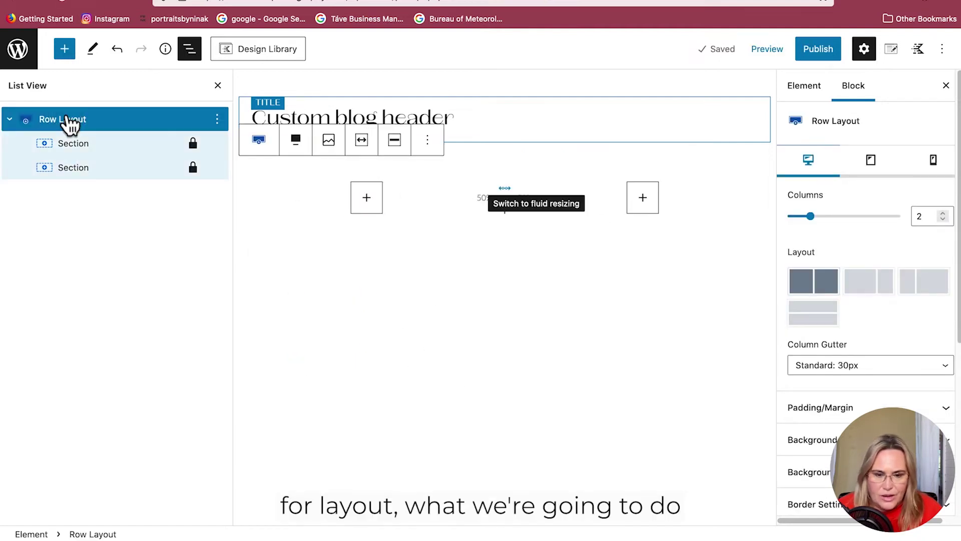
# Step: Switch the row overlay to a gradient at 100 opacity, first colour rose C18E7B
pyautogui.scroll(-5, 835, 328)
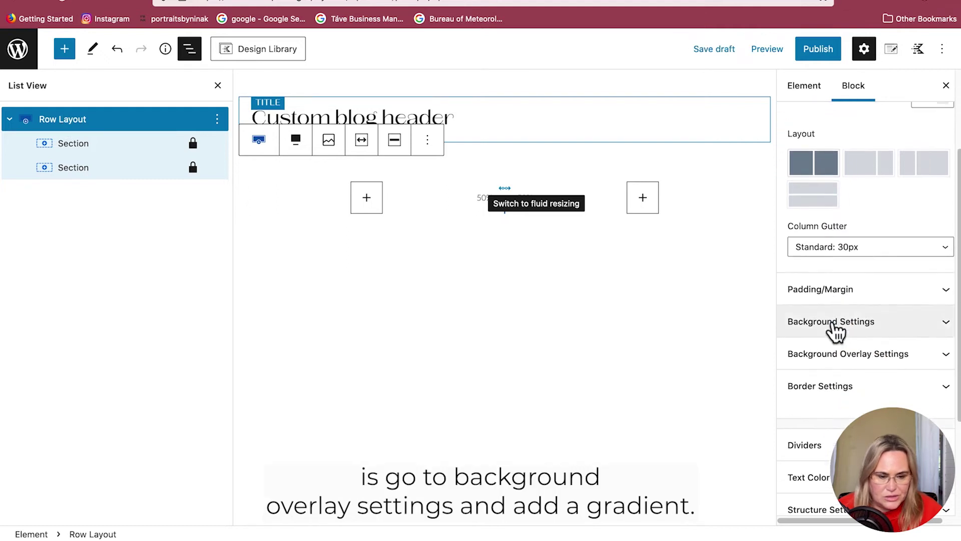
pyautogui.scroll(-1, 838, 328)
pyautogui.click(851, 336)
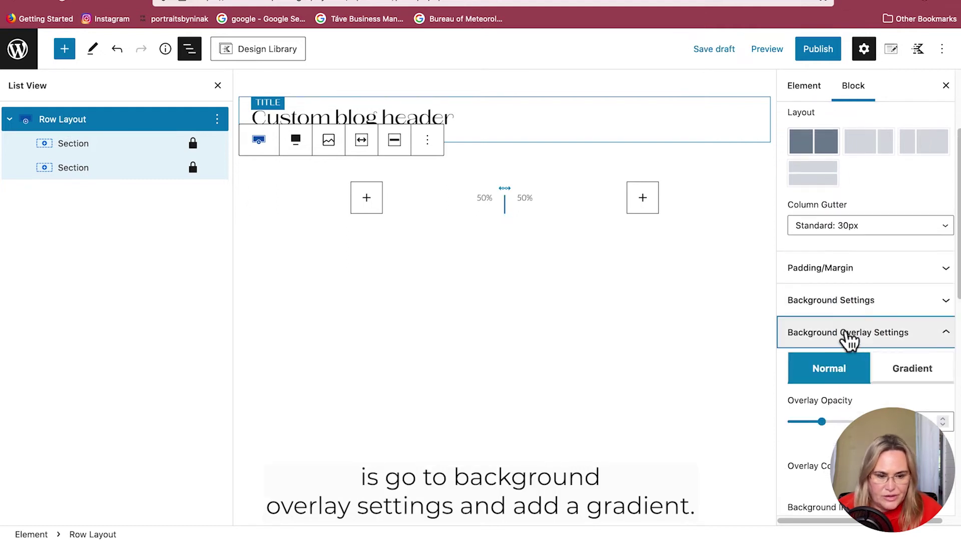
pyautogui.scroll(-5, 869, 370)
pyautogui.scroll(2, 870, 368)
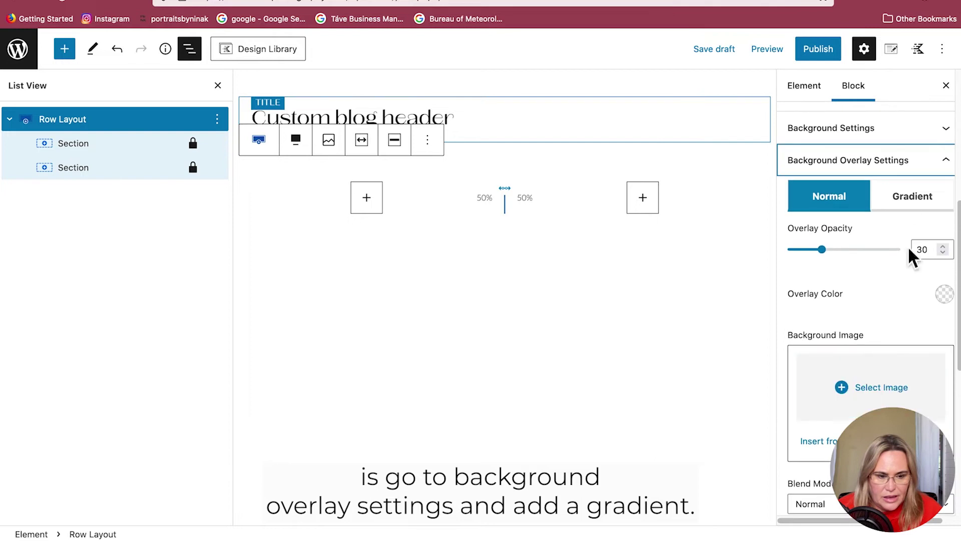
pyautogui.click(910, 197)
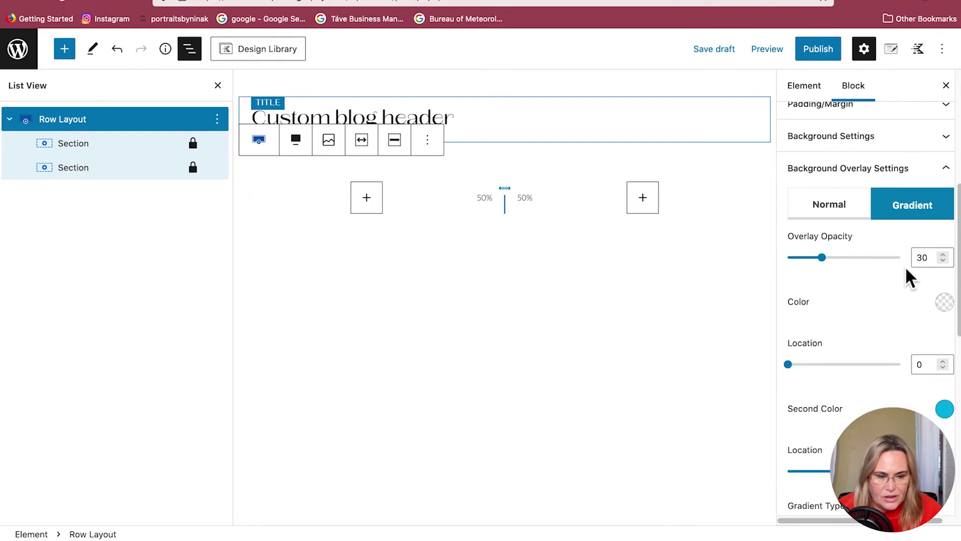
pyautogui.moveTo(821, 257); pyautogui.dragTo(922, 258)
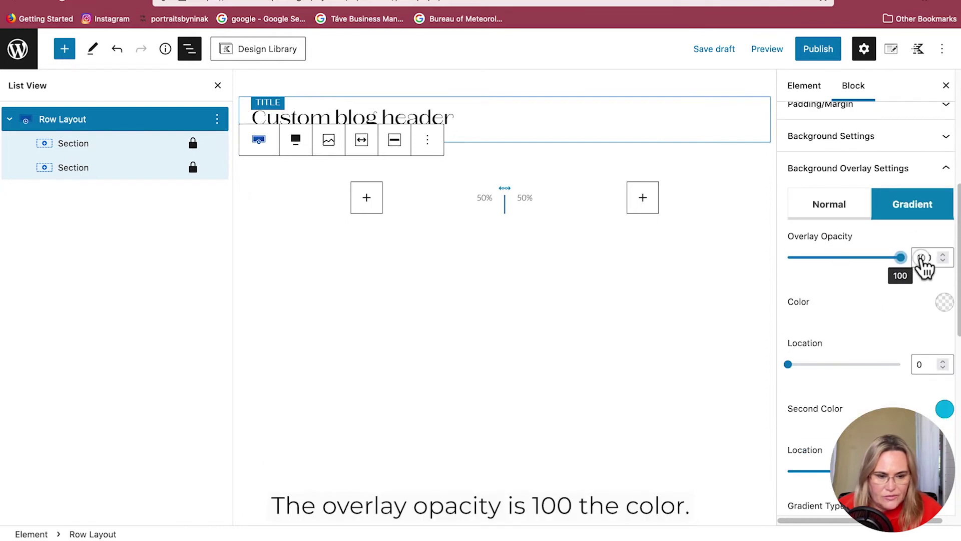
pyautogui.click(944, 303)
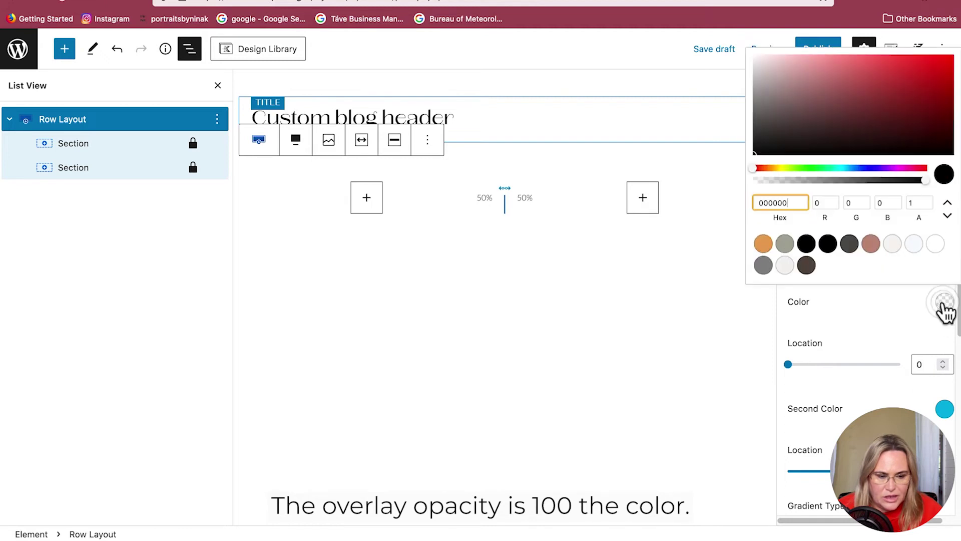
pyautogui.click(874, 251)
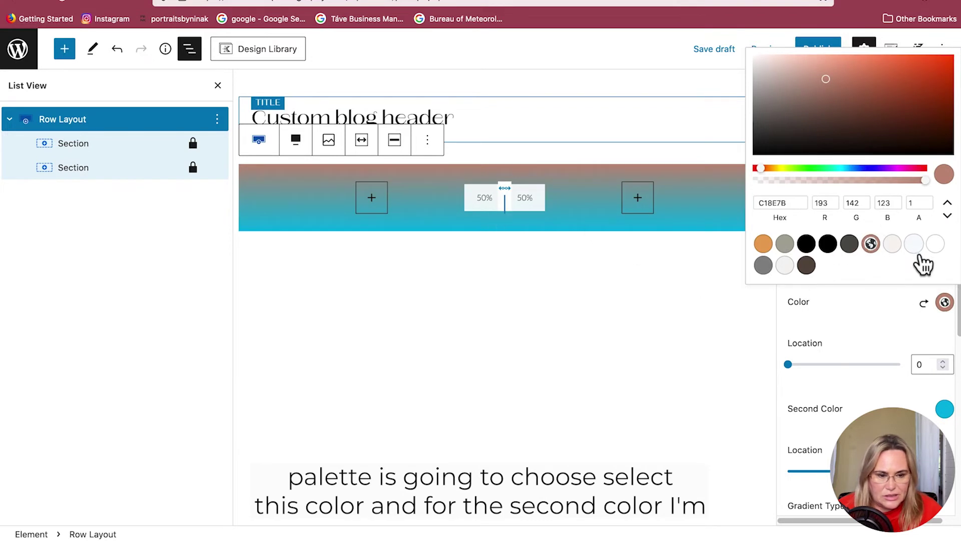
pyautogui.click(945, 410)
# Step: Make the second gradient colour white, move the stop to 55, and set angle 90
pyautogui.click(944, 409)
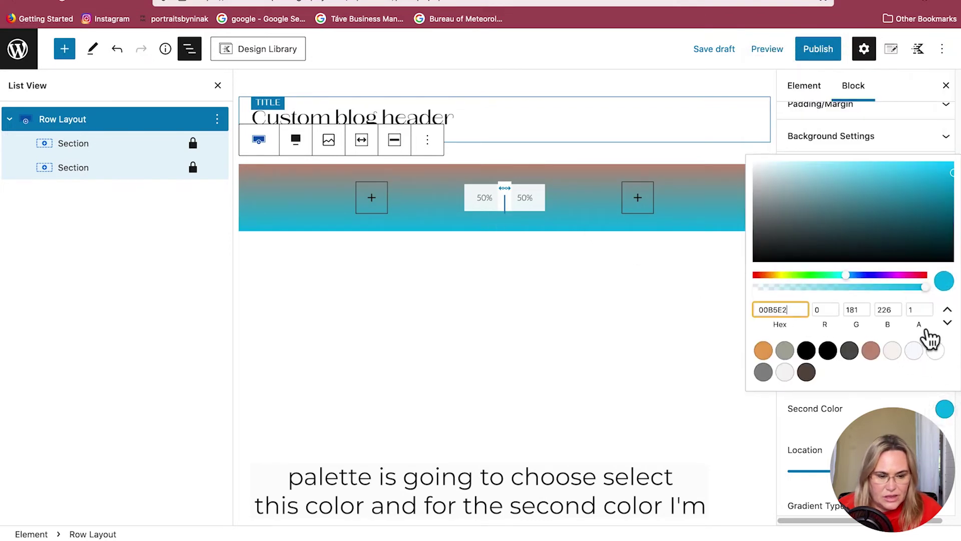
pyautogui.click(936, 351)
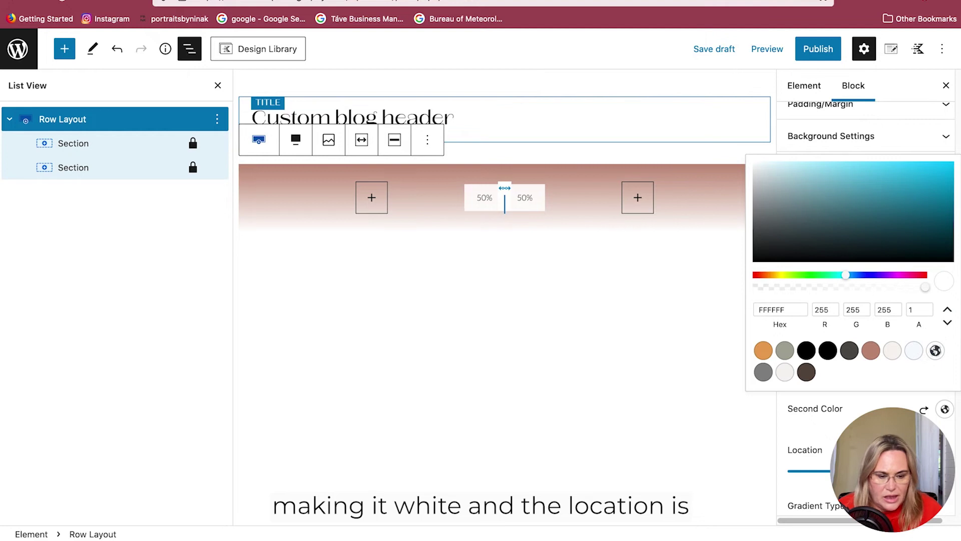
pyautogui.press('Escape')
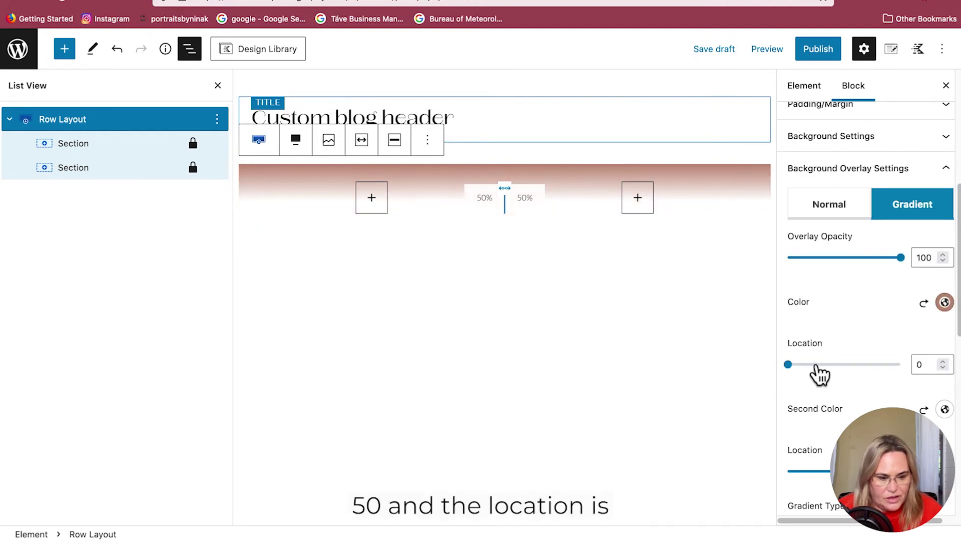
pyautogui.moveTo(792, 371); pyautogui.dragTo(850, 364)
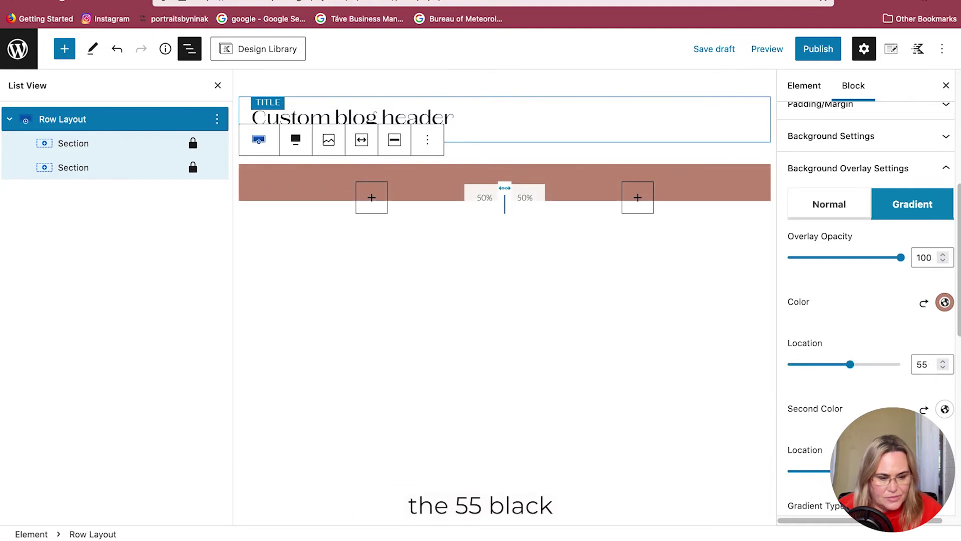
pyautogui.scroll(-6, 891, 380)
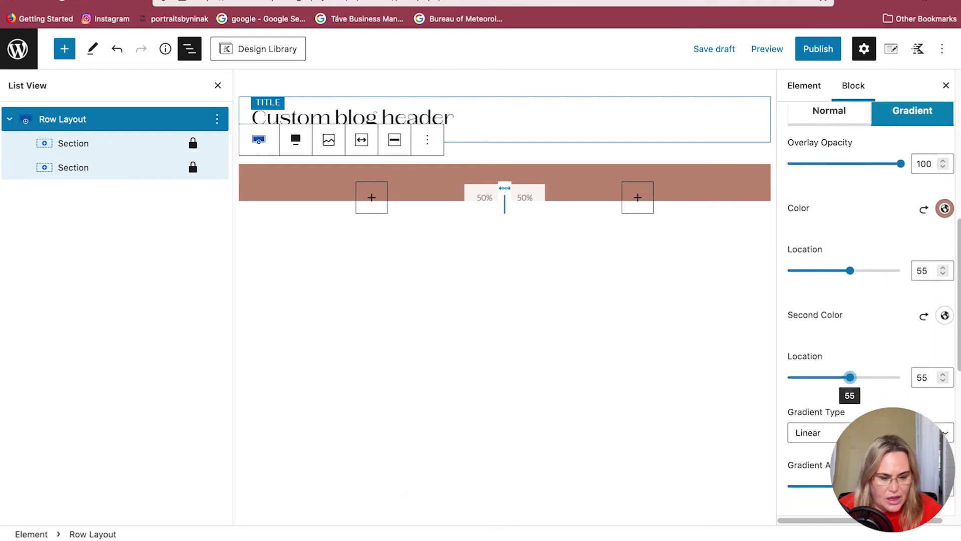
pyautogui.moveTo(933, 289); pyautogui.dragTo(902, 290)
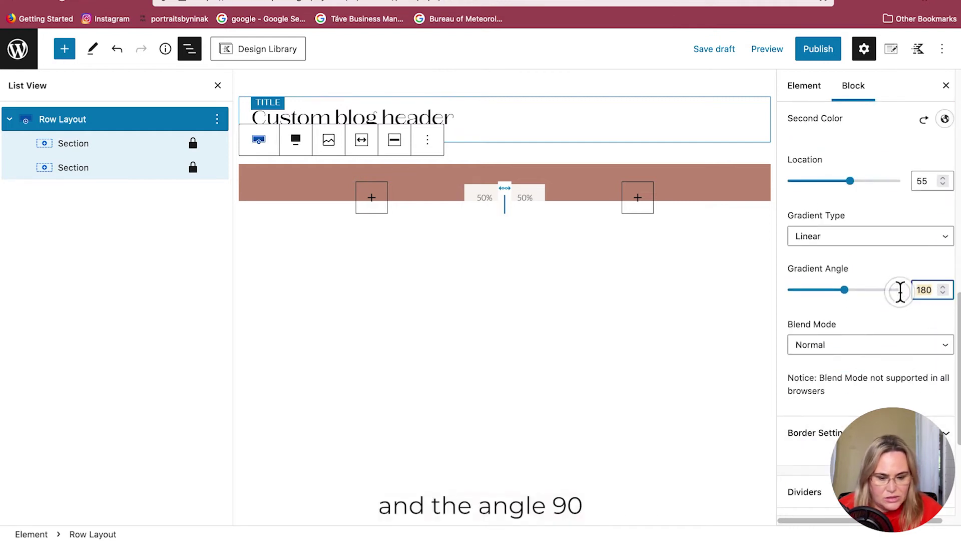
pyautogui.write('90')
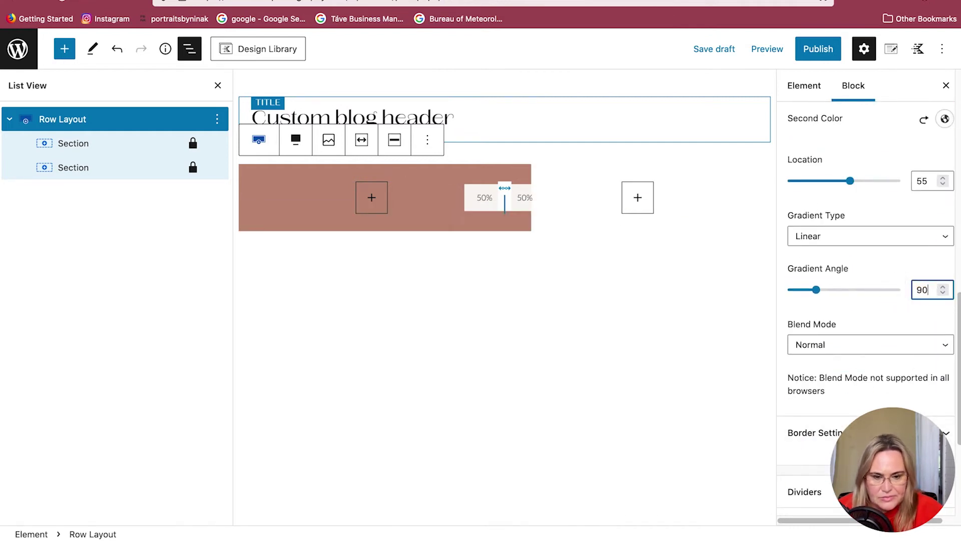
# Step: Add an Advanced Text block to the left column showing the dynamic Post Title
pyautogui.click(371, 198)
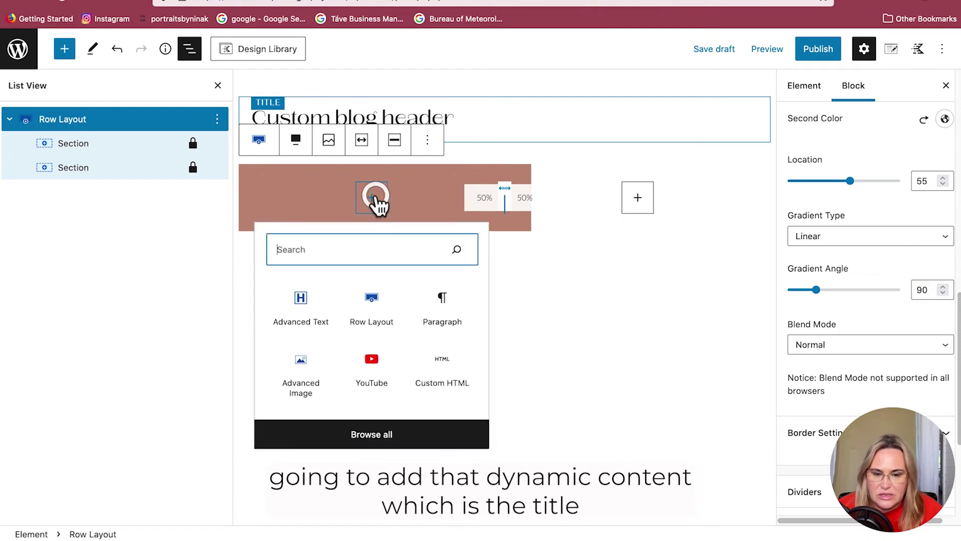
pyautogui.click(303, 306)
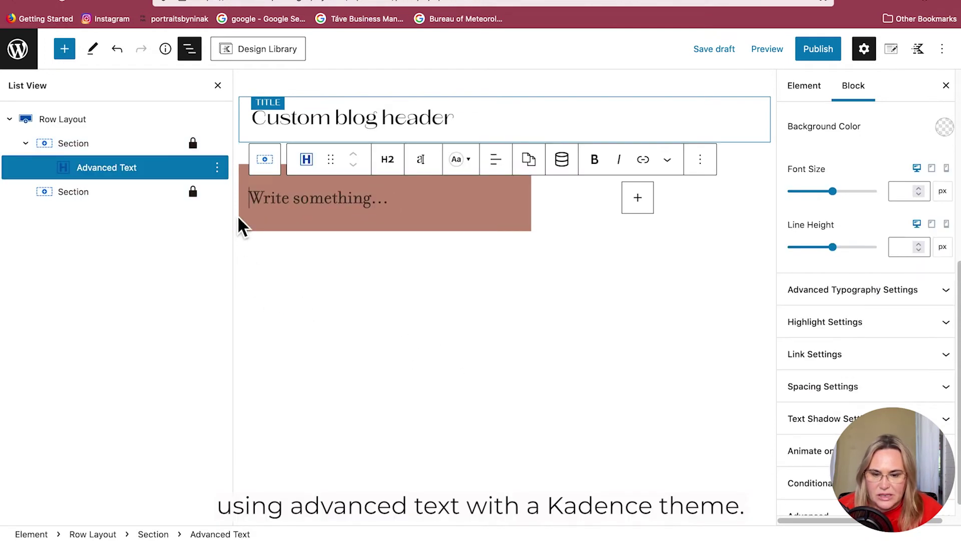
pyautogui.click(251, 202)
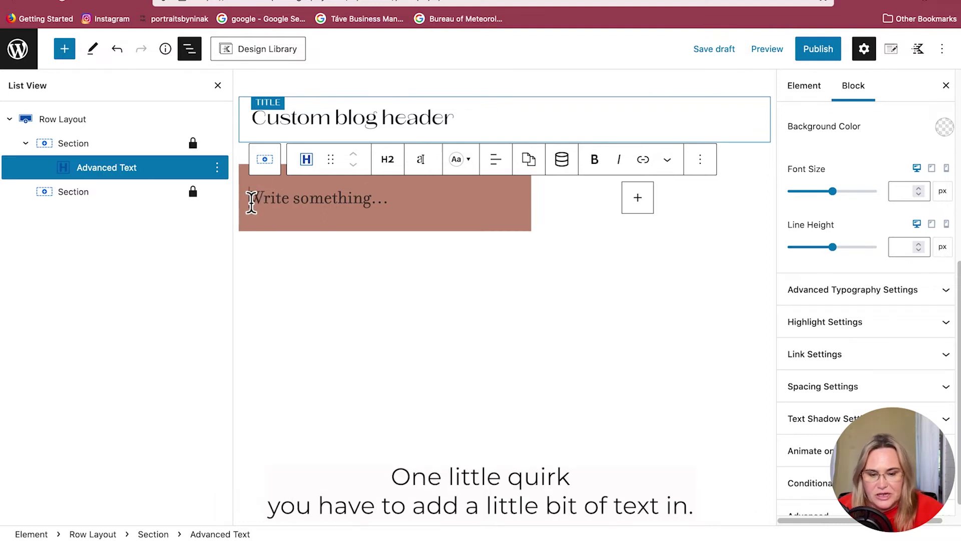
pyautogui.write('i')
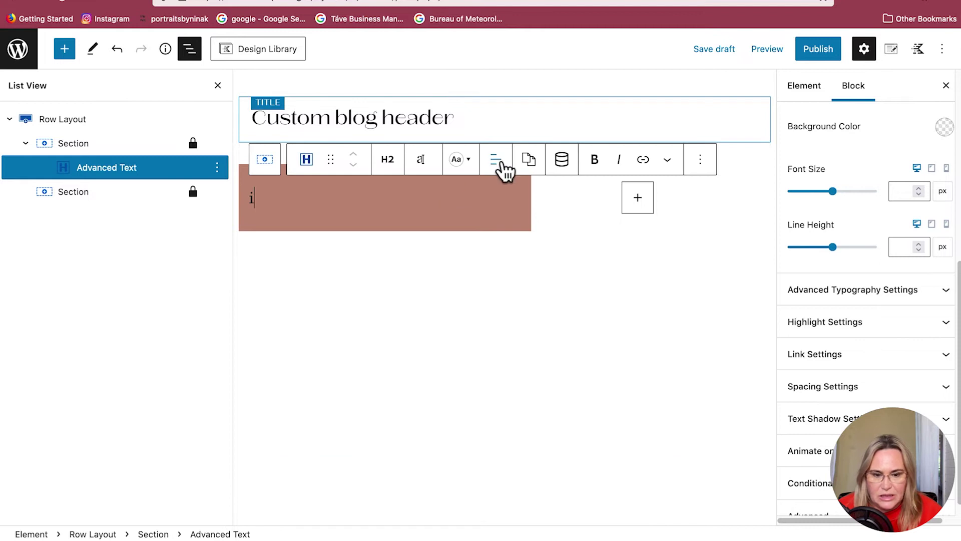
pyautogui.click(564, 165)
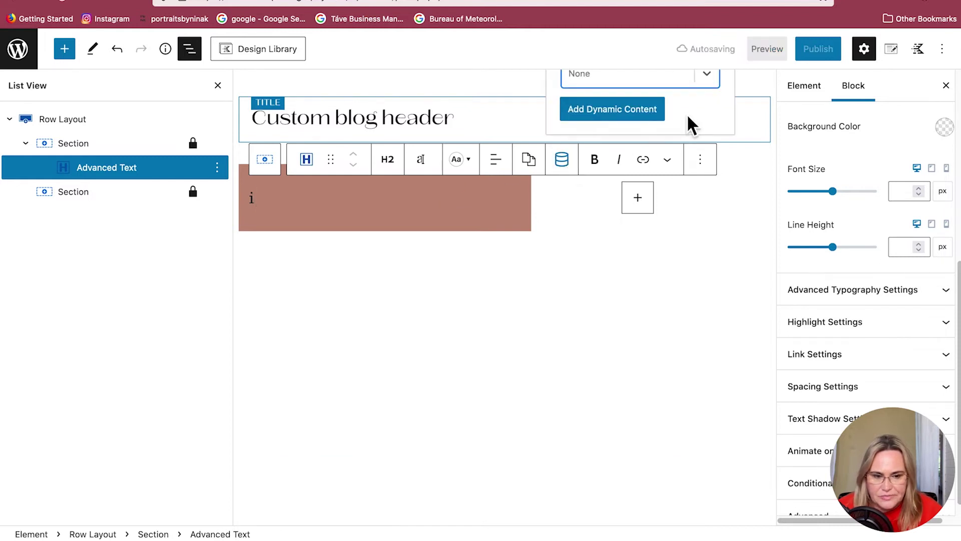
pyautogui.click(684, 83)
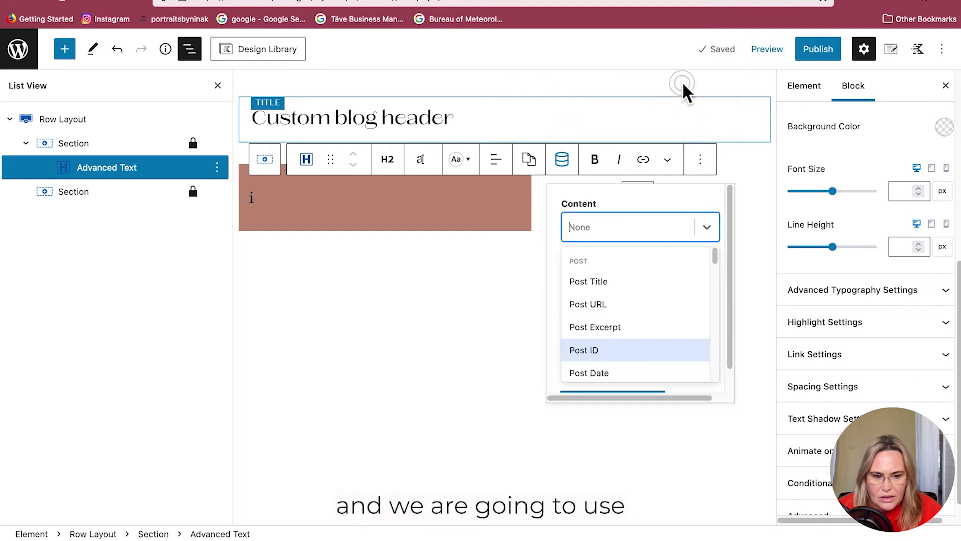
pyautogui.click(635, 281)
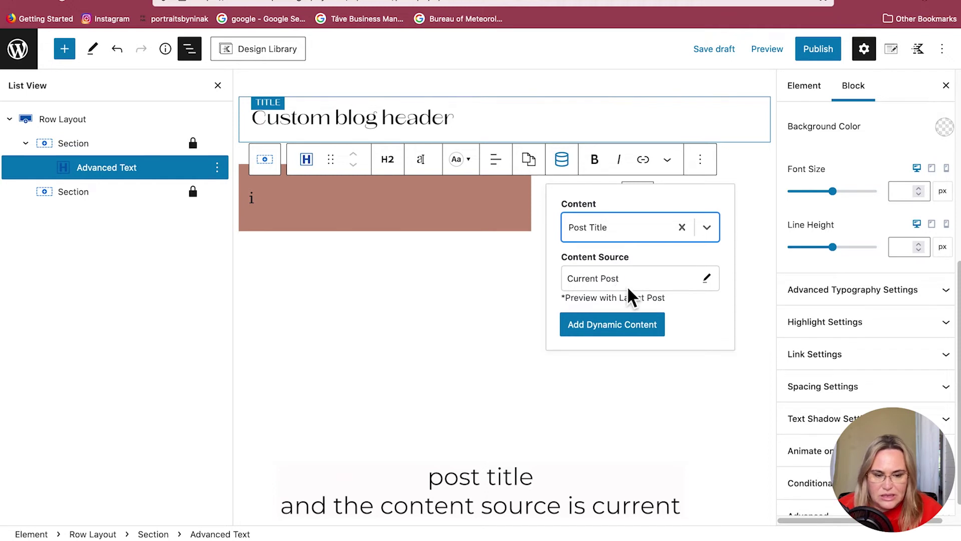
pyautogui.click(638, 334)
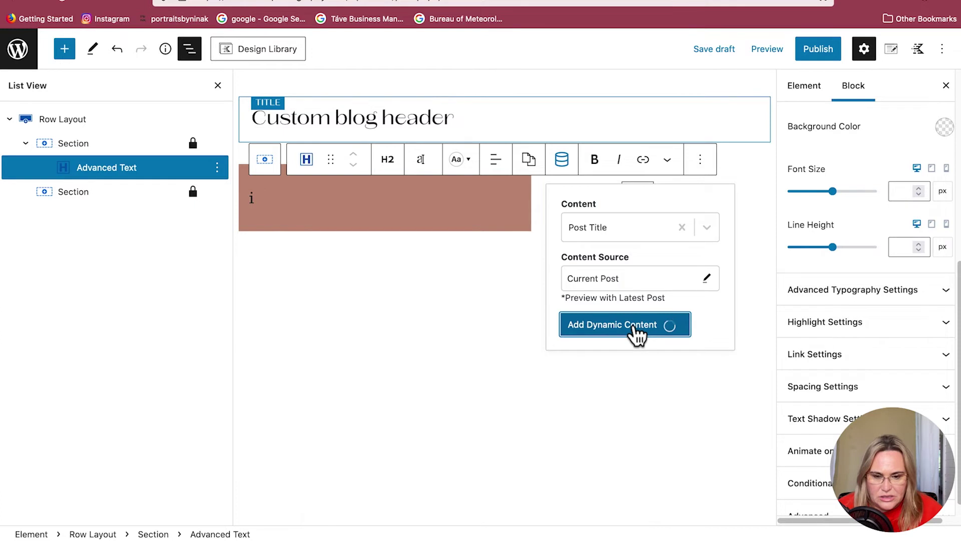
pyautogui.click(249, 196)
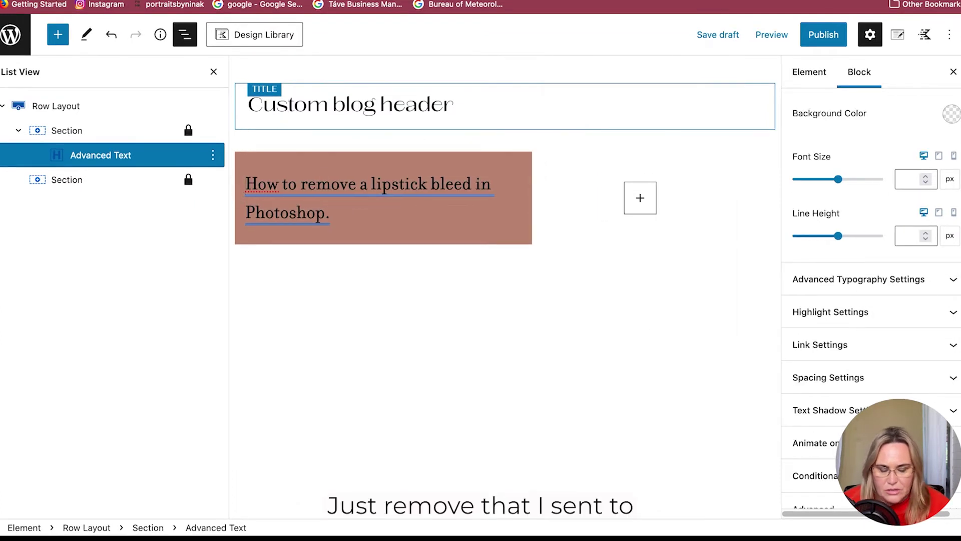
# Step: Centre the post title, set its font size to 40, and colour it white
pyautogui.click(496, 147)
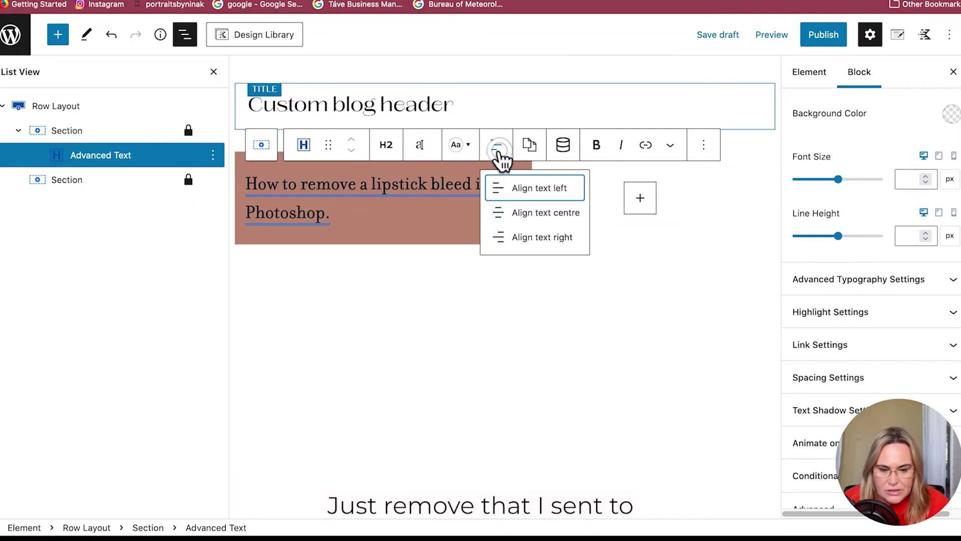
pyautogui.click(530, 216)
pyautogui.click(919, 181)
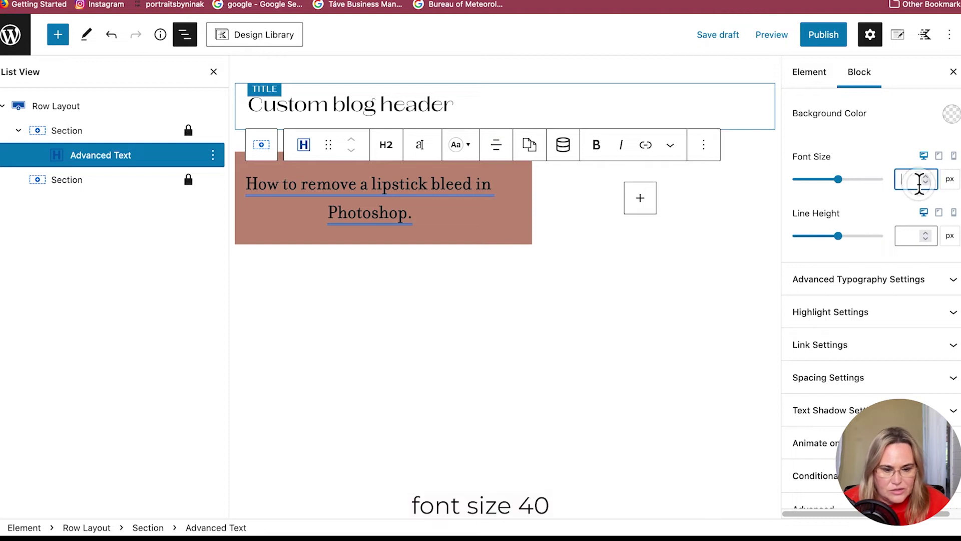
pyautogui.write('40')
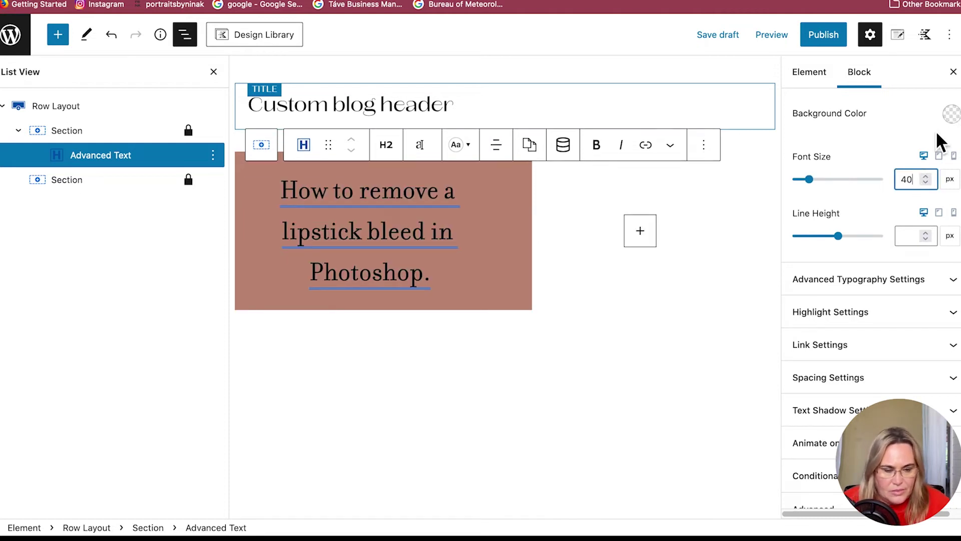
pyautogui.scroll(3, 933, 142)
pyautogui.click(952, 185)
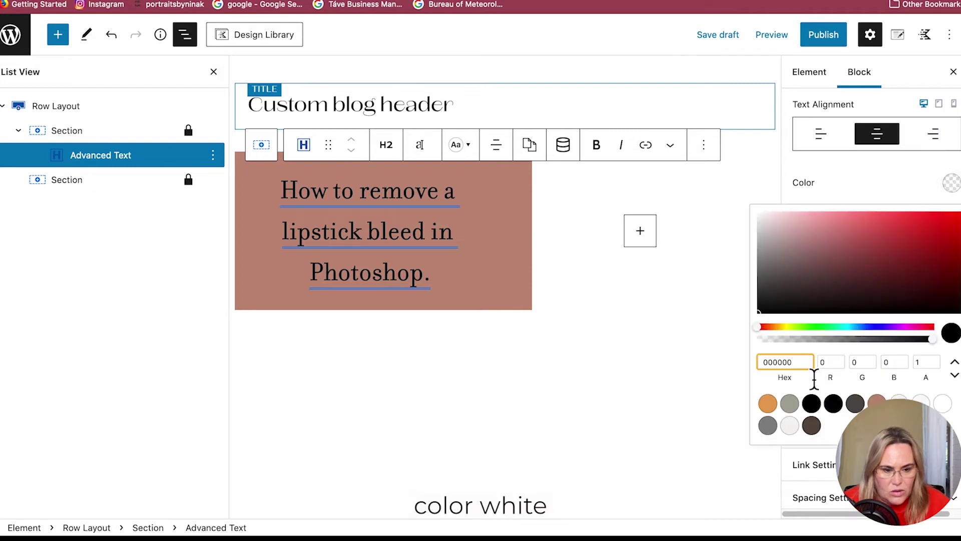
pyautogui.click(943, 404)
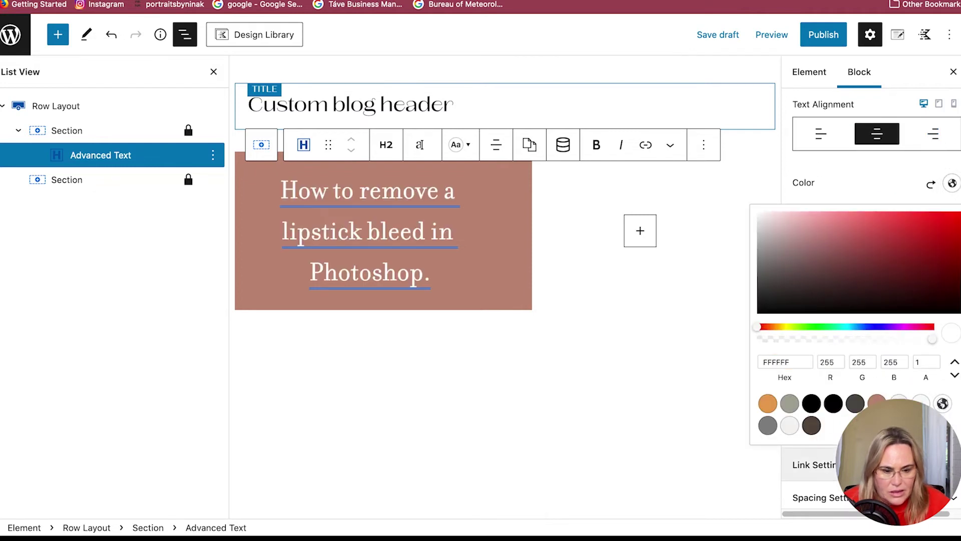
pyautogui.click(593, 408)
pyautogui.click(433, 274)
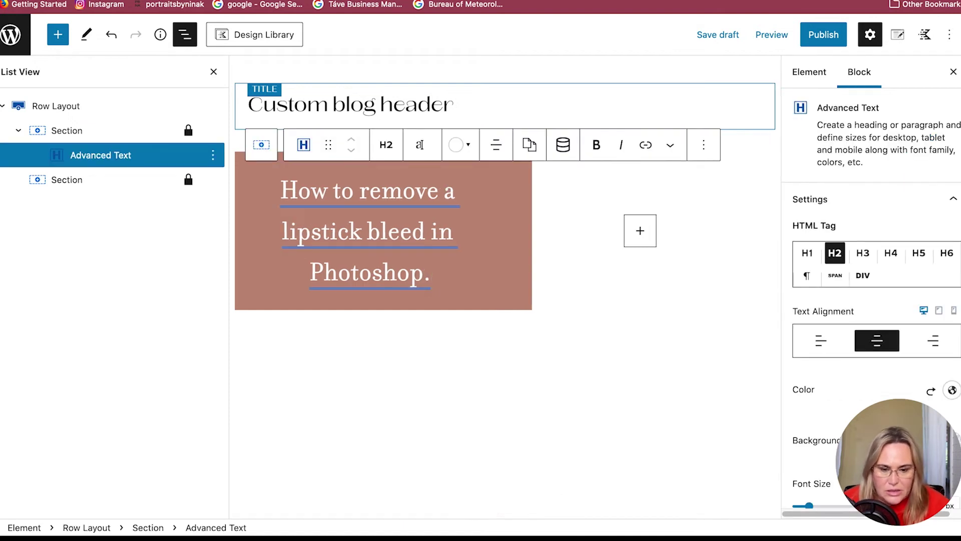
pyautogui.press('Return')
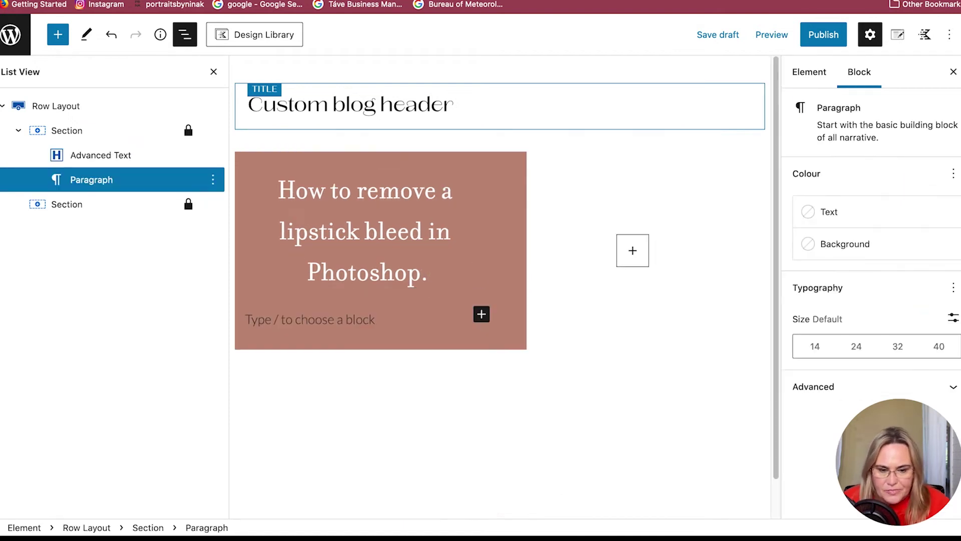
# Step: Add a centred Advanced Text block below the title showing the dynamic Post Date
pyautogui.click(482, 315)
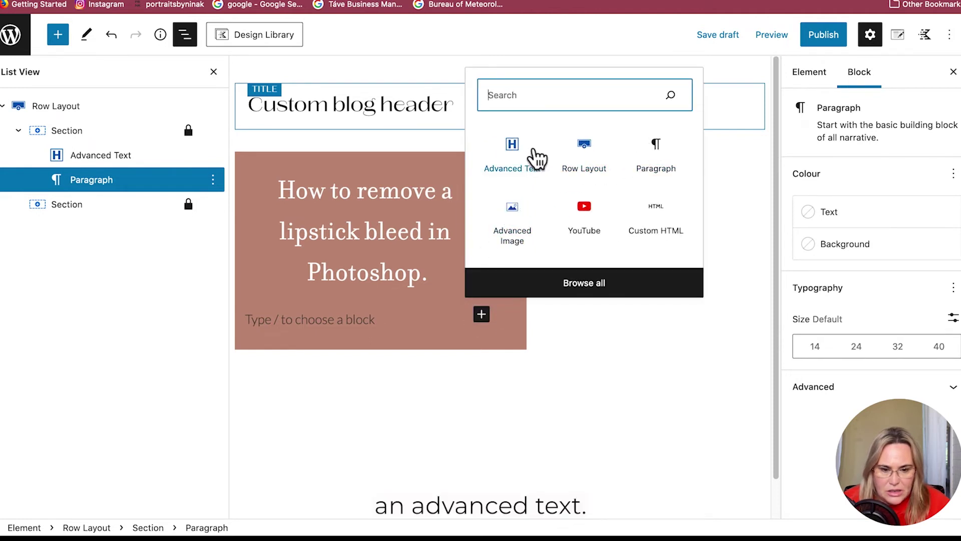
pyautogui.click(514, 149)
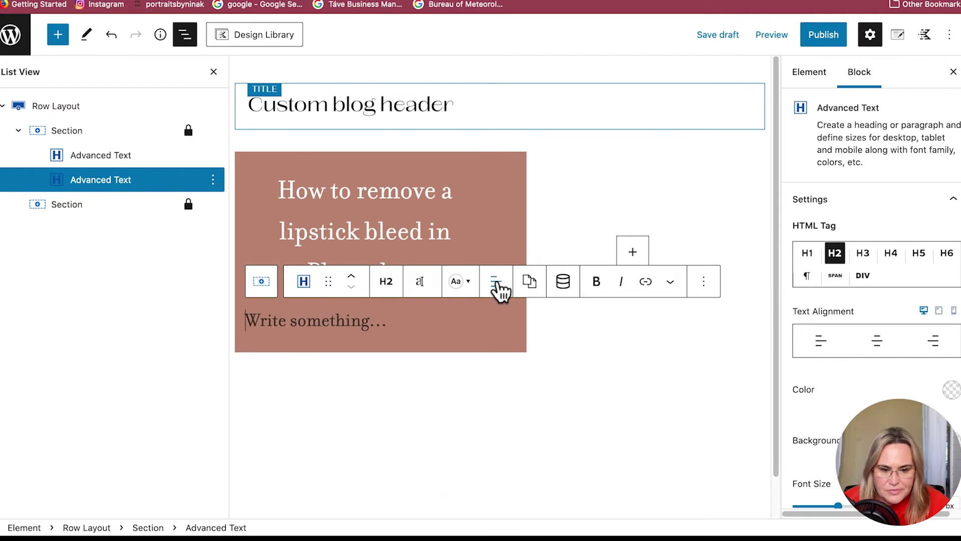
pyautogui.click(496, 284)
pyautogui.click(533, 350)
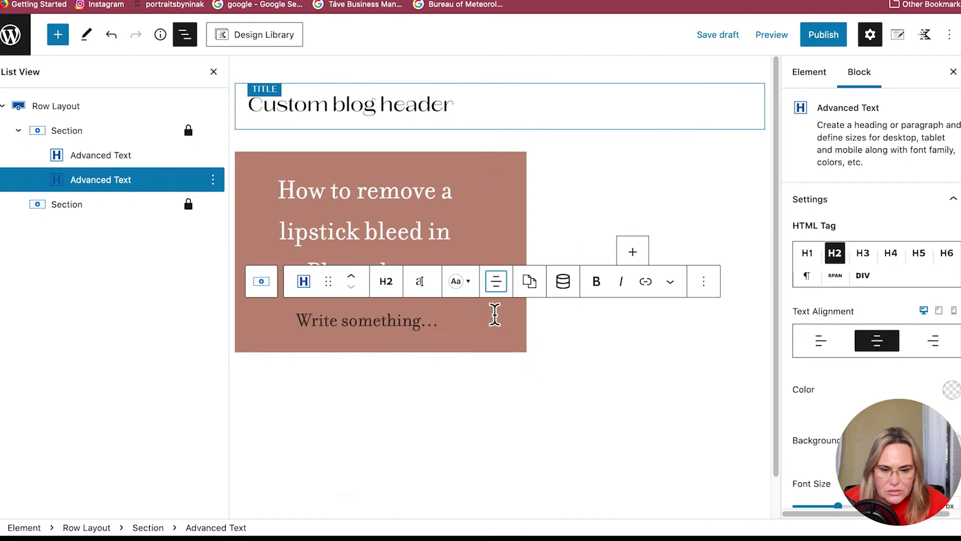
pyautogui.click(563, 283)
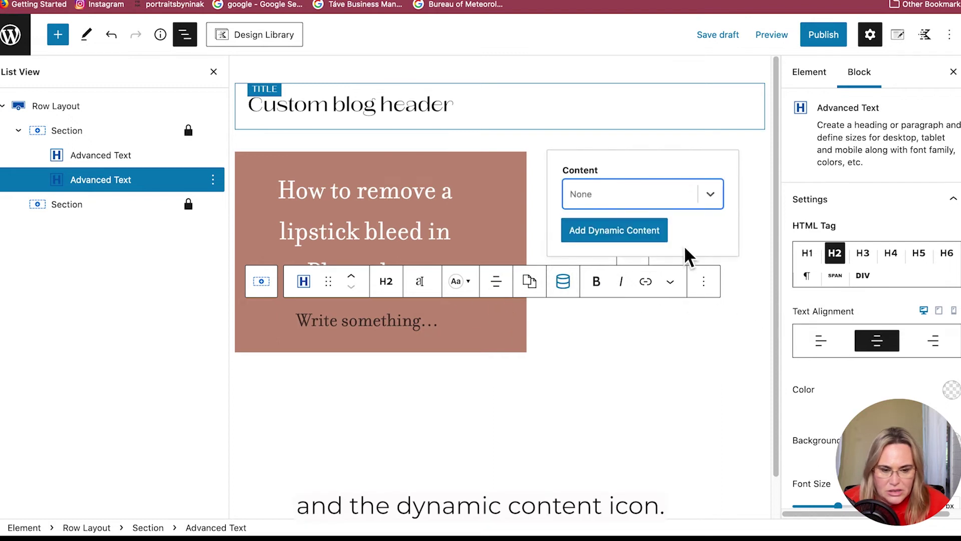
pyautogui.click(709, 198)
pyautogui.scroll(-1, 615, 199)
pyautogui.click(617, 202)
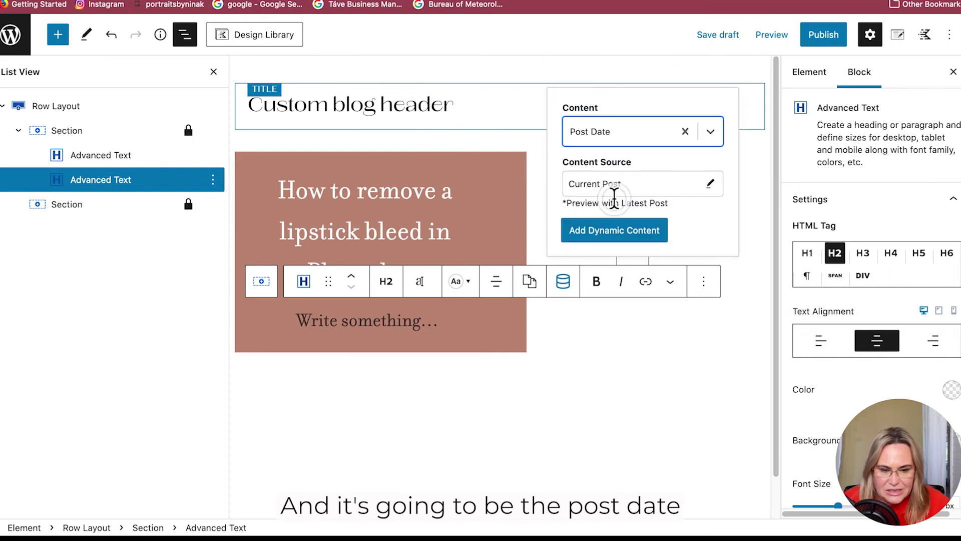
pyautogui.click(629, 234)
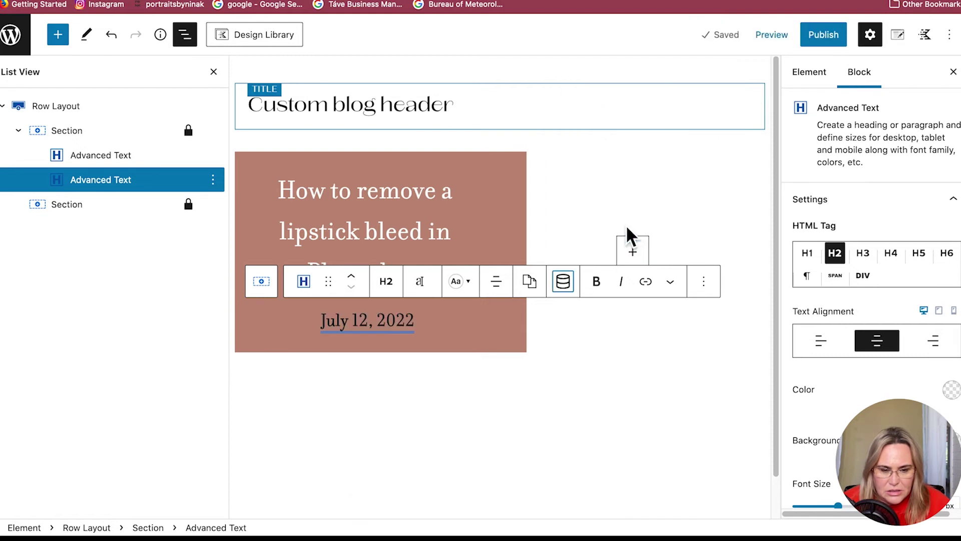
# Step: Make the date text white with a font size of 20
pyautogui.click(953, 391)
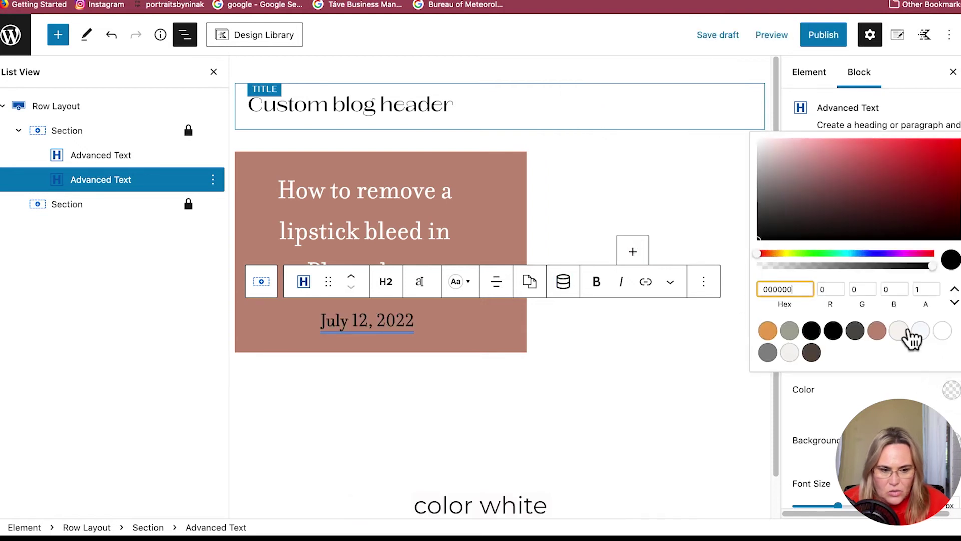
pyautogui.click(920, 331)
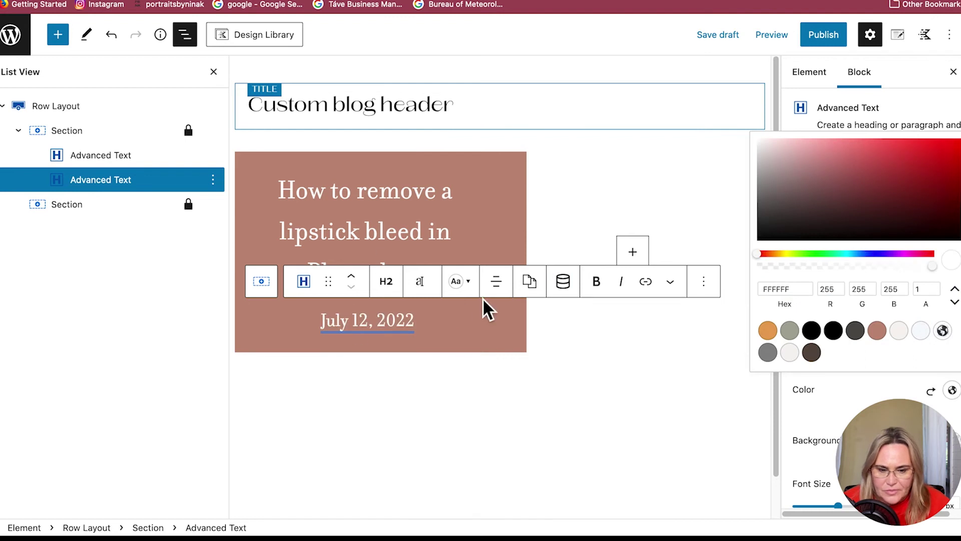
pyautogui.scroll(-3, 944, 403)
pyautogui.click(916, 407)
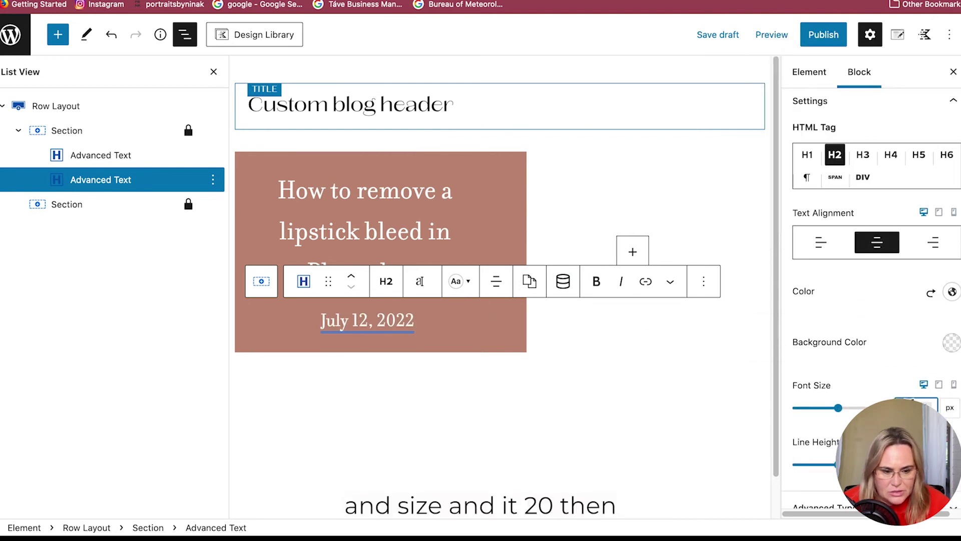
pyautogui.write('2')
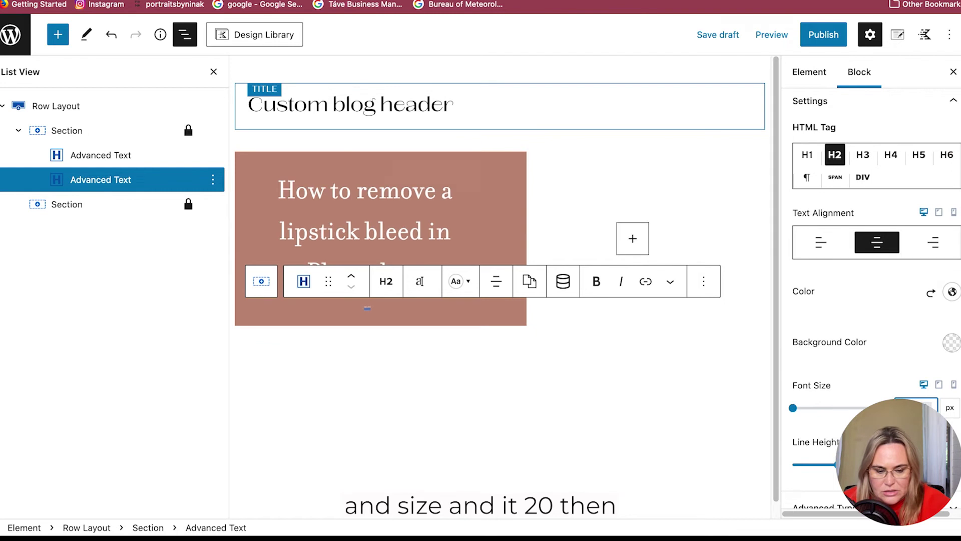
pyautogui.write('0')
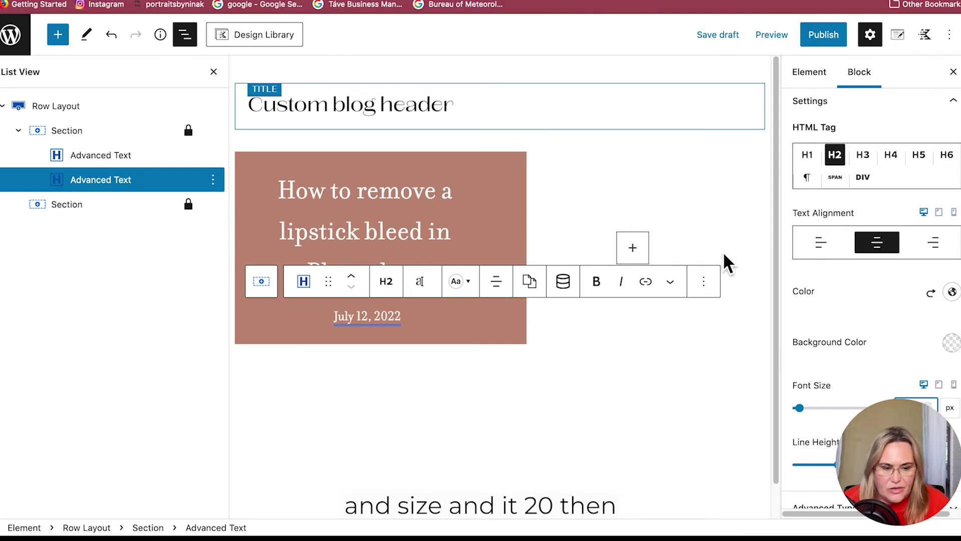
pyautogui.click(634, 251)
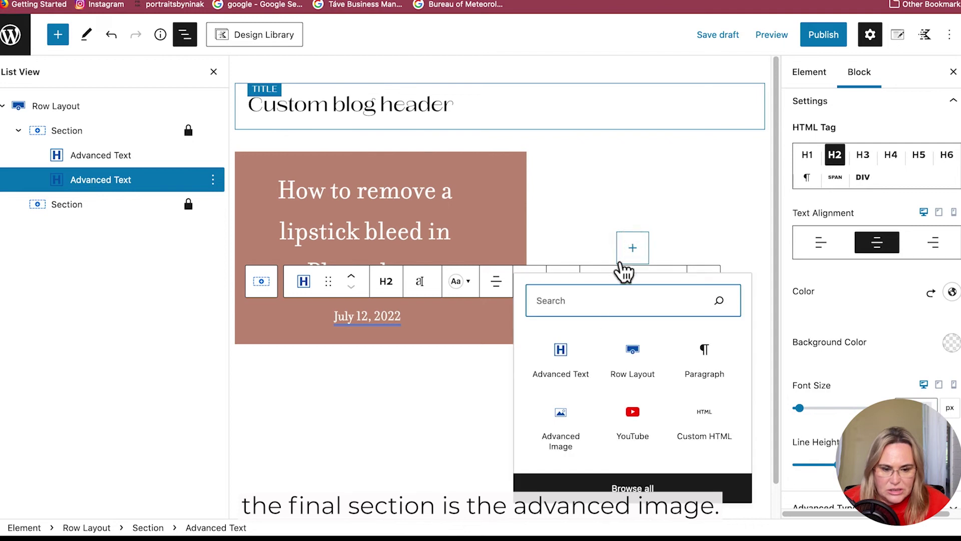
# Step: Insert an Advanced Image in the right column using the dynamic Featured Image source
pyautogui.click(563, 423)
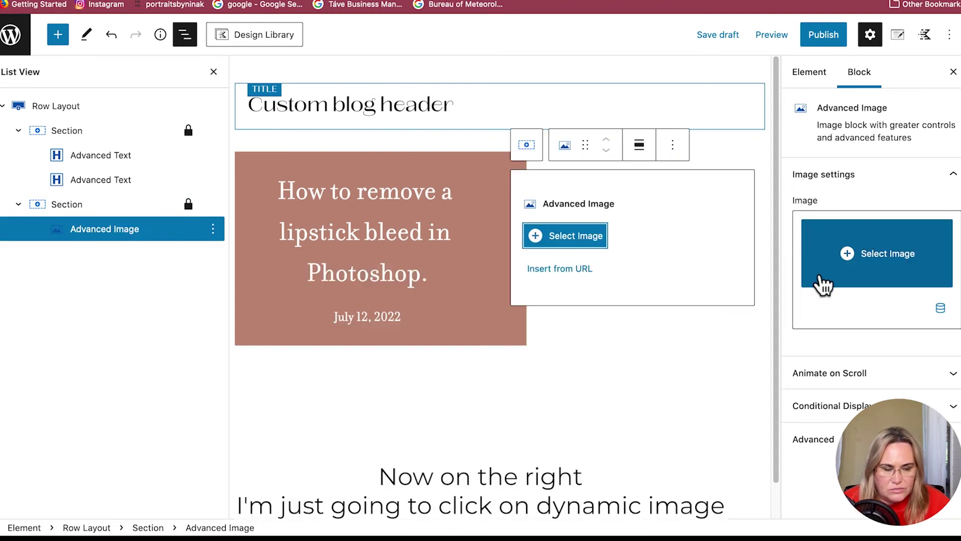
pyautogui.click(941, 313)
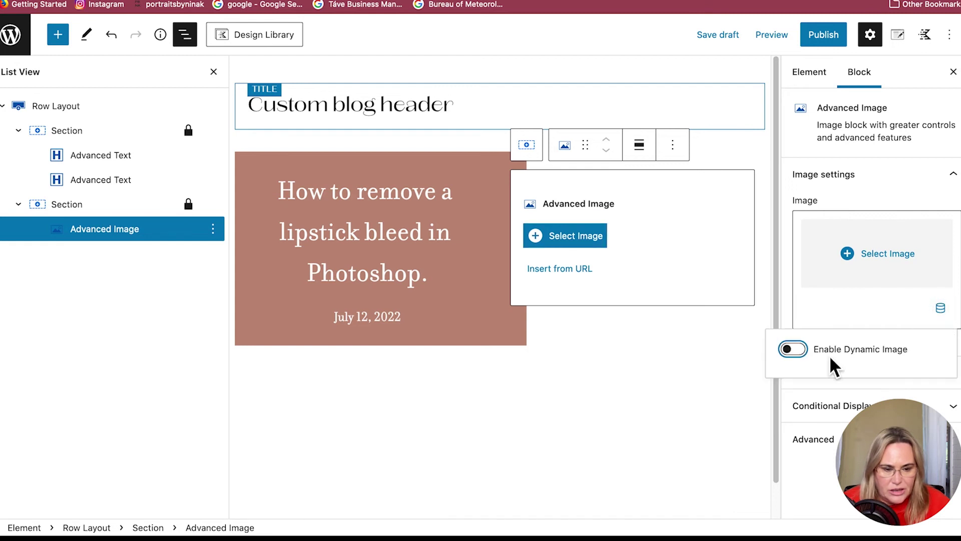
pyautogui.click(800, 349)
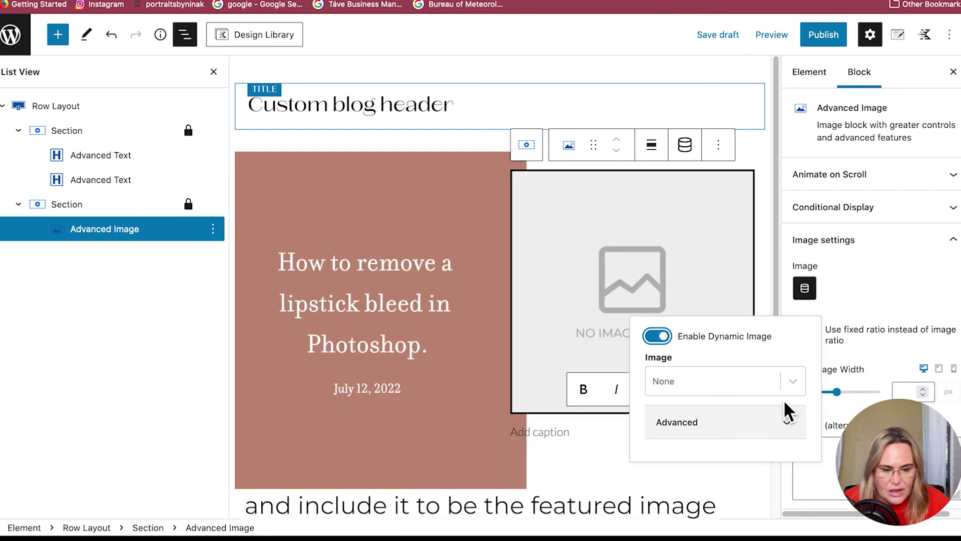
pyautogui.click(792, 379)
pyautogui.click(750, 426)
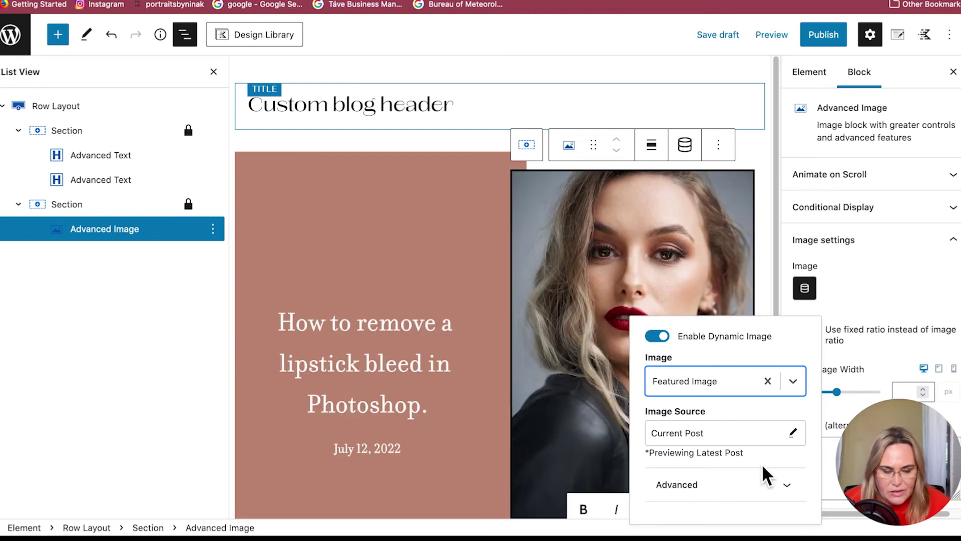
pyautogui.click(753, 344)
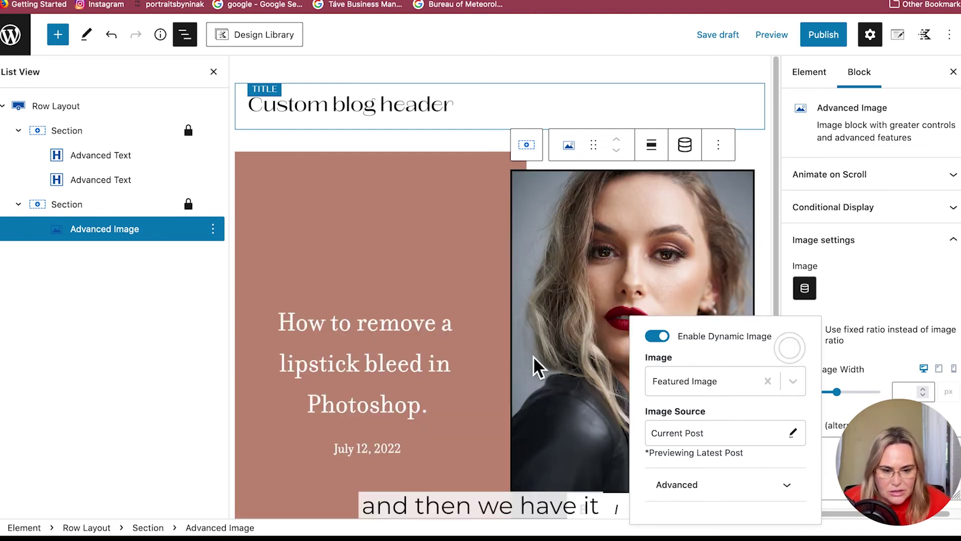
pyautogui.scroll(-2, 473, 380)
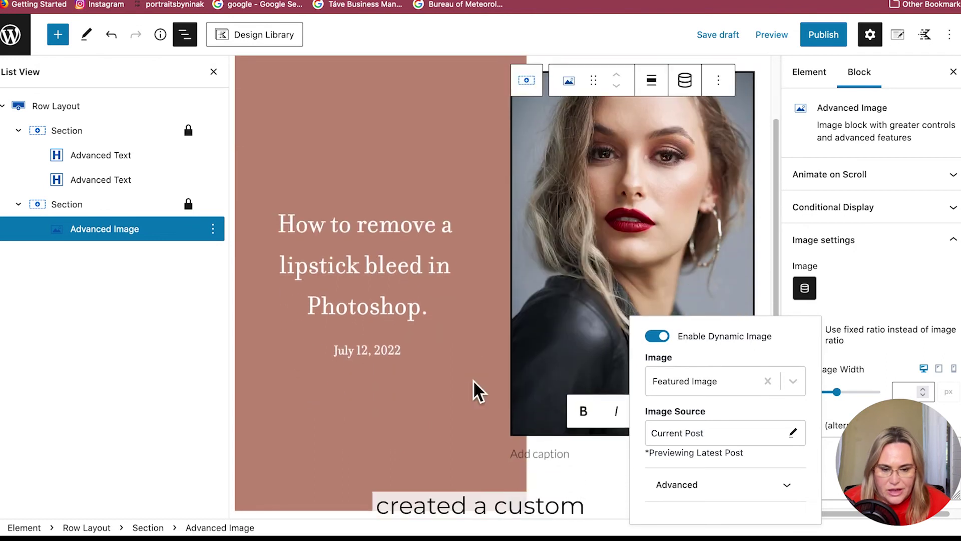
pyautogui.scroll(-1, 471, 380)
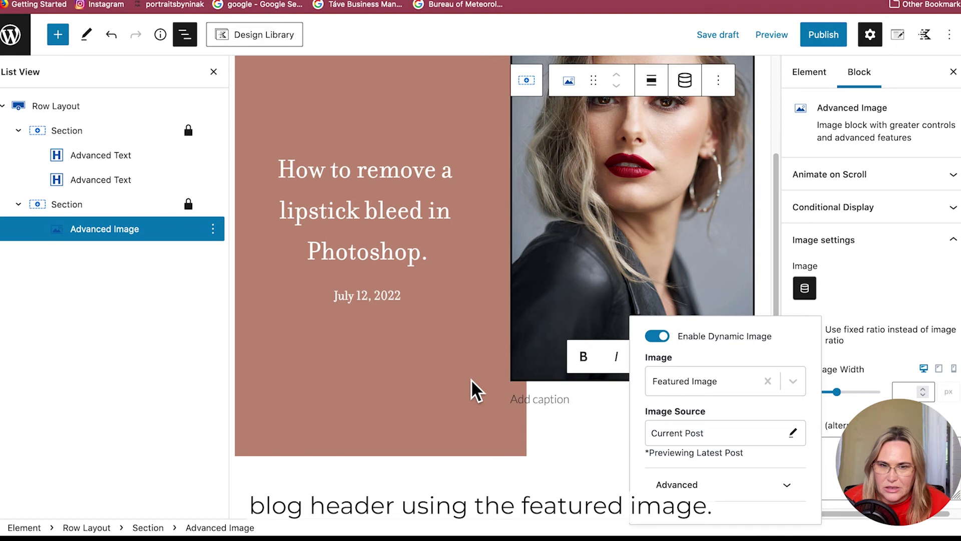
pyautogui.scroll(2, 471, 380)
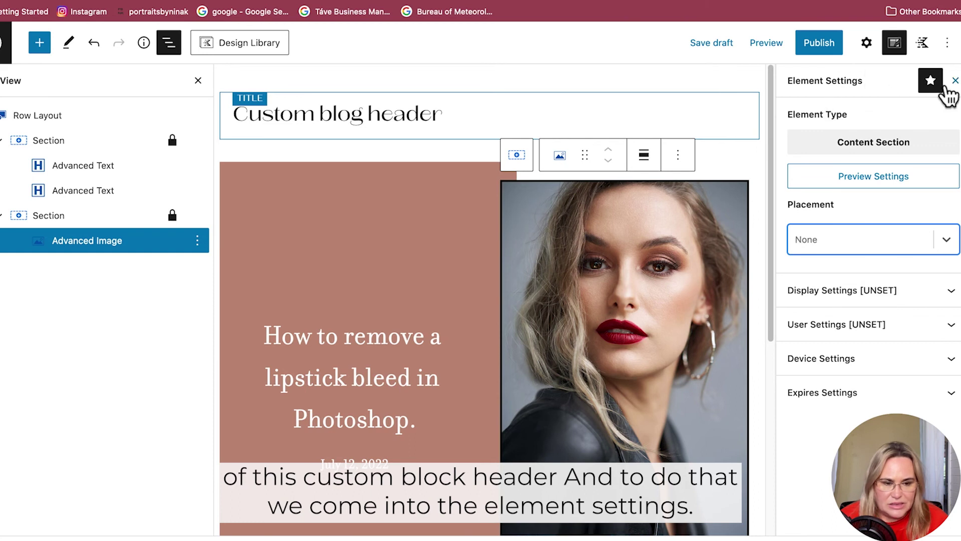
# Step: Open the element's Placement dropdown in the Element Settings panel
pyautogui.click(944, 240)
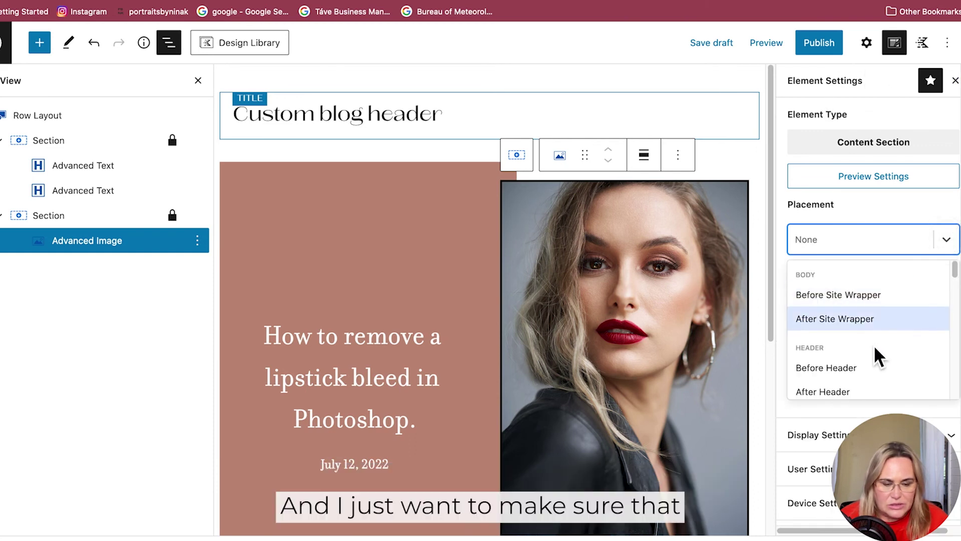
# Step: Set the element's placement to Before All Content
pyautogui.scroll(-3, 872, 344)
pyautogui.scroll(-2, 871, 341)
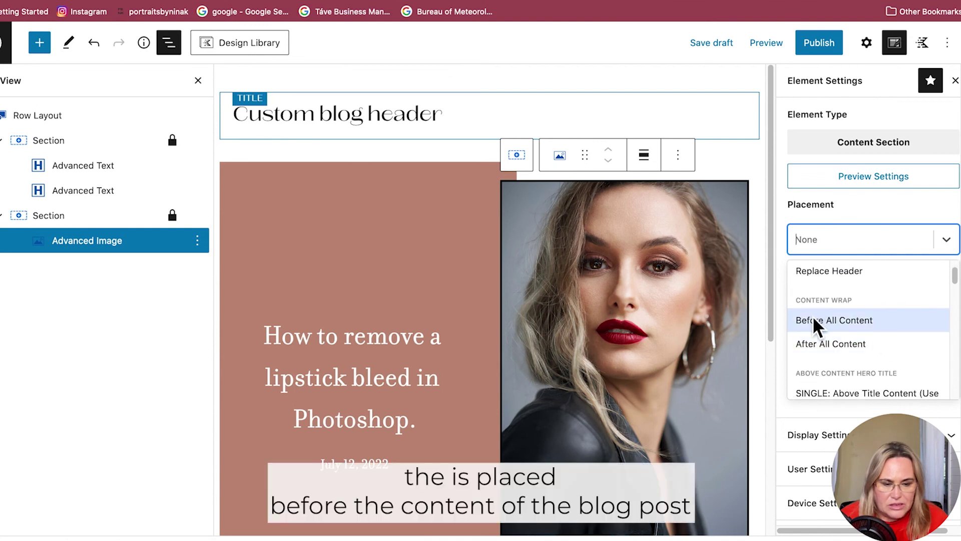
pyautogui.click(856, 321)
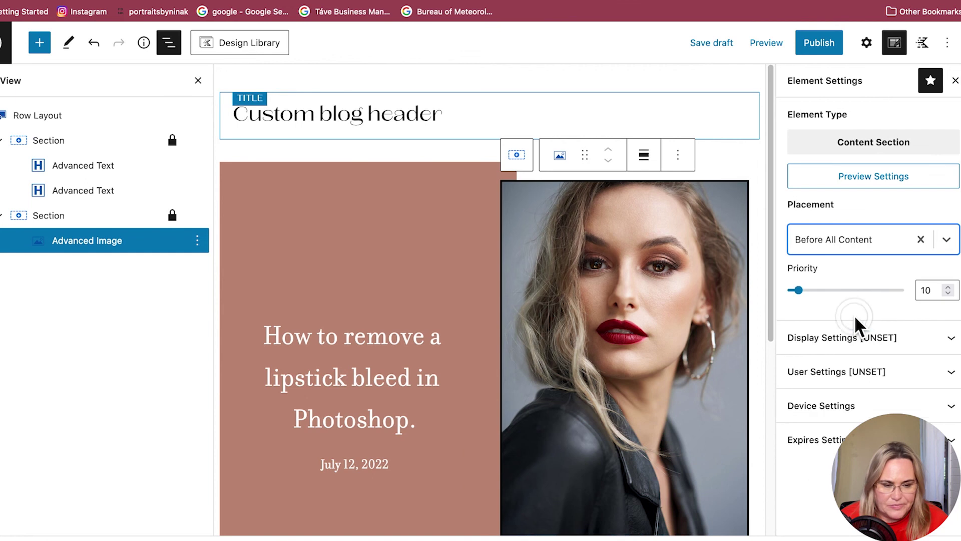
# Step: In Display Settings, set Show On to Single Posts
pyautogui.click(870, 346)
pyautogui.click(946, 403)
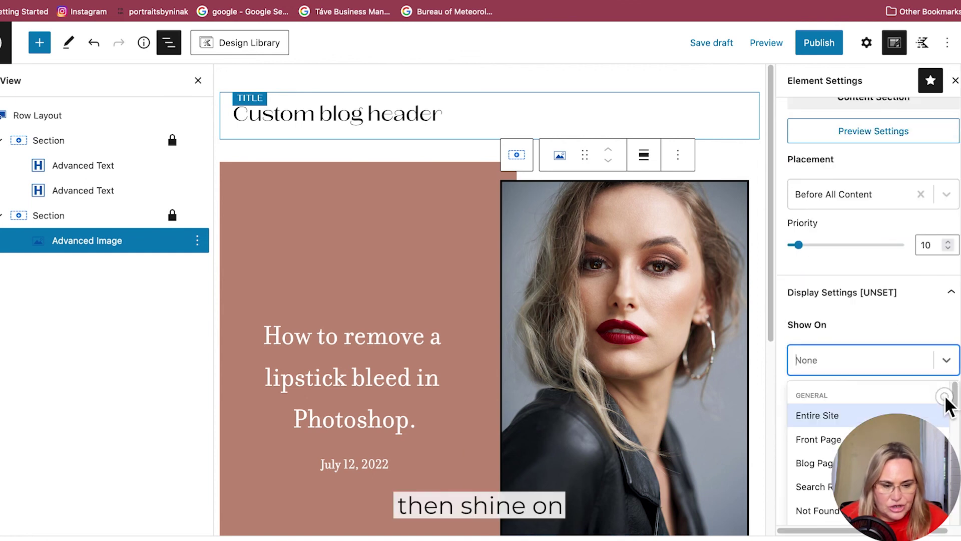
pyautogui.scroll(-5, 946, 403)
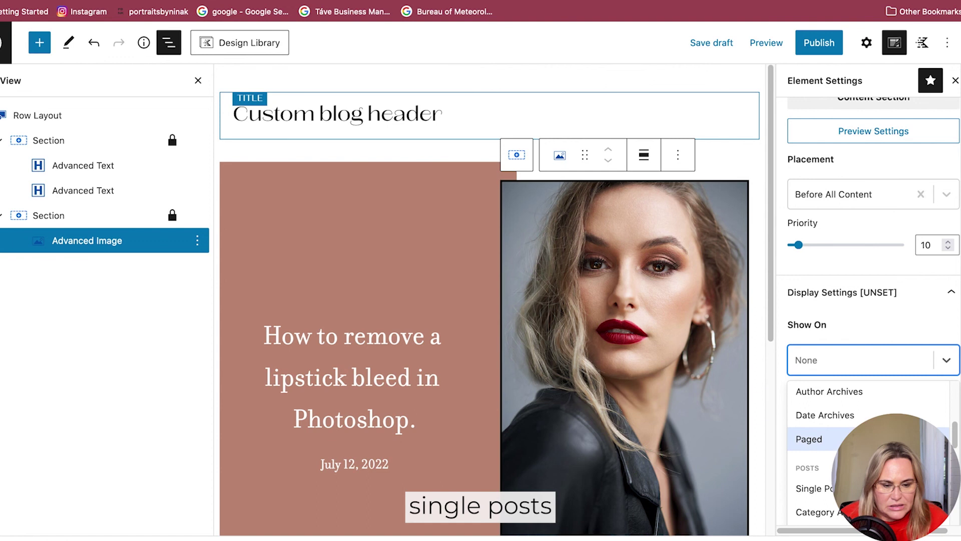
pyautogui.scroll(-1, 891, 441)
pyautogui.click(881, 467)
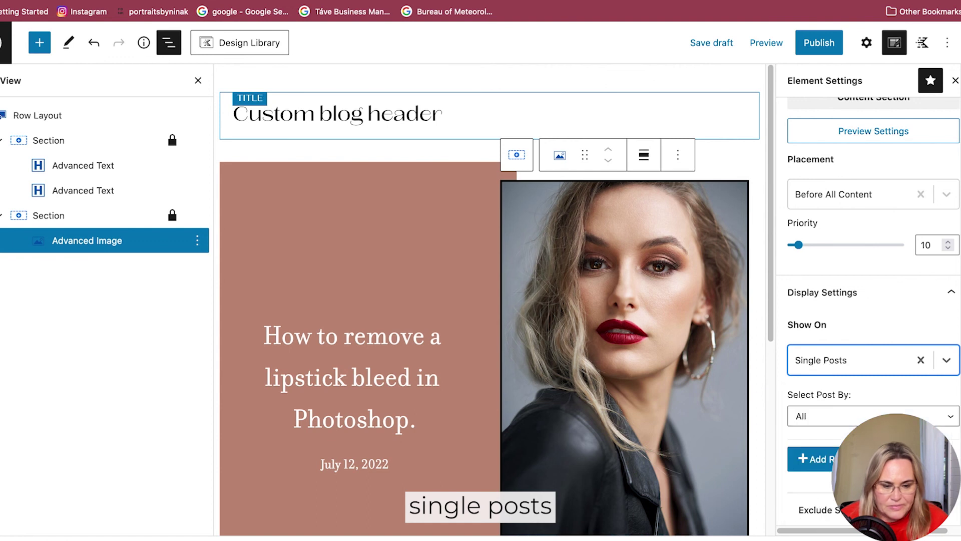
pyautogui.scroll(-3, 843, 397)
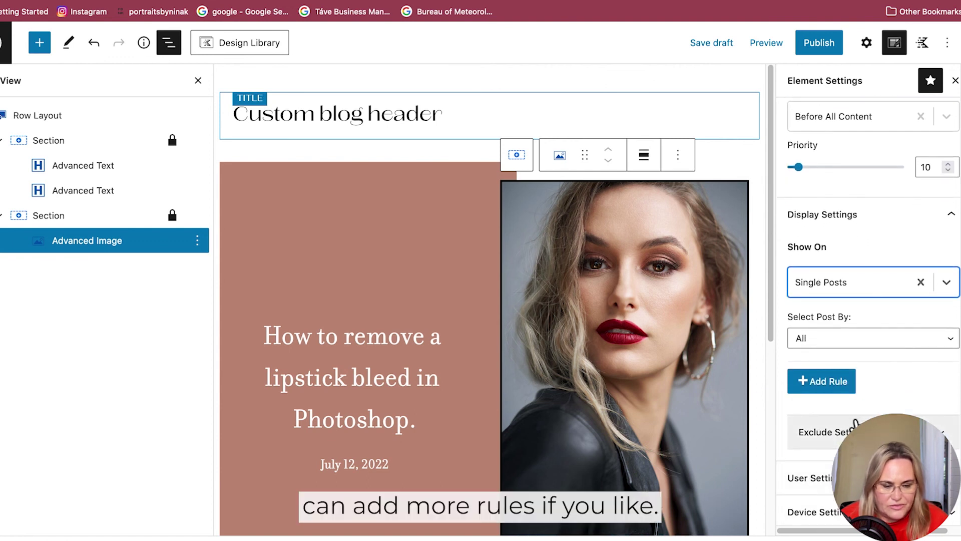
pyautogui.scroll(-2, 858, 422)
pyautogui.scroll(-1, 857, 422)
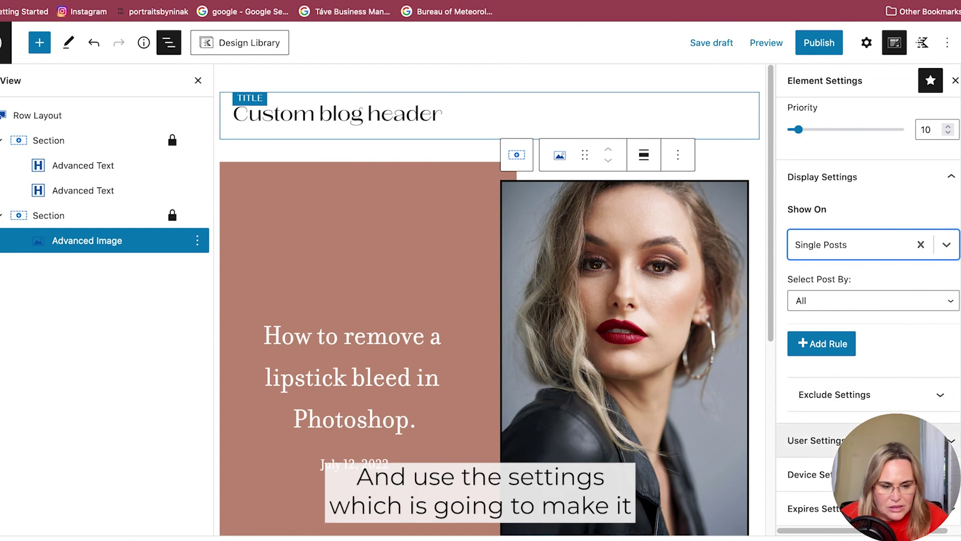
# Step: Set Visible to All Users under the element's User Settings
pyautogui.click(881, 441)
pyautogui.click(881, 450)
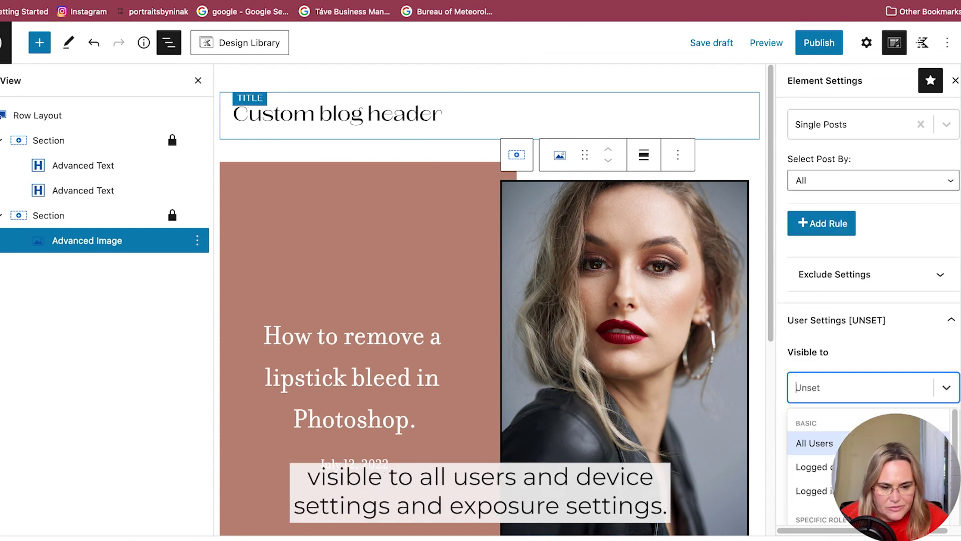
pyautogui.click(881, 444)
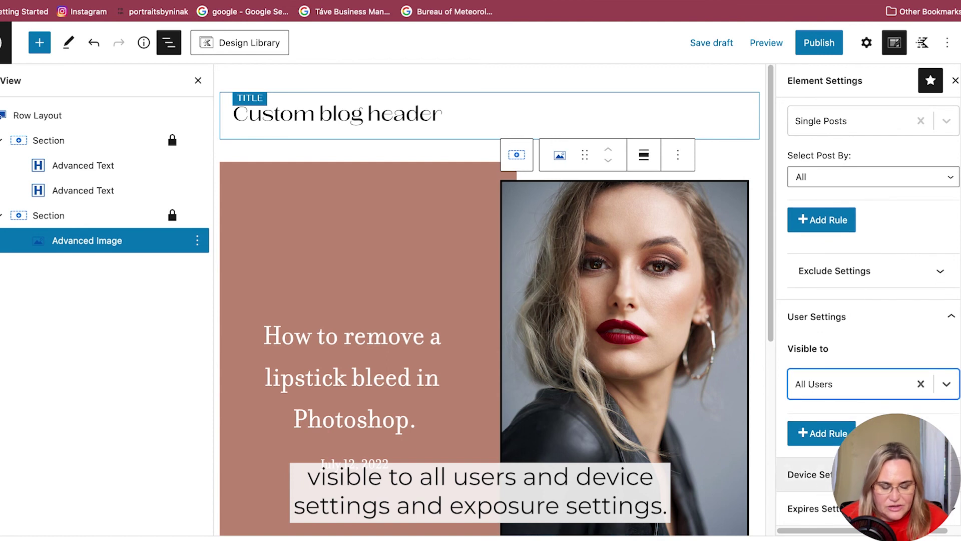